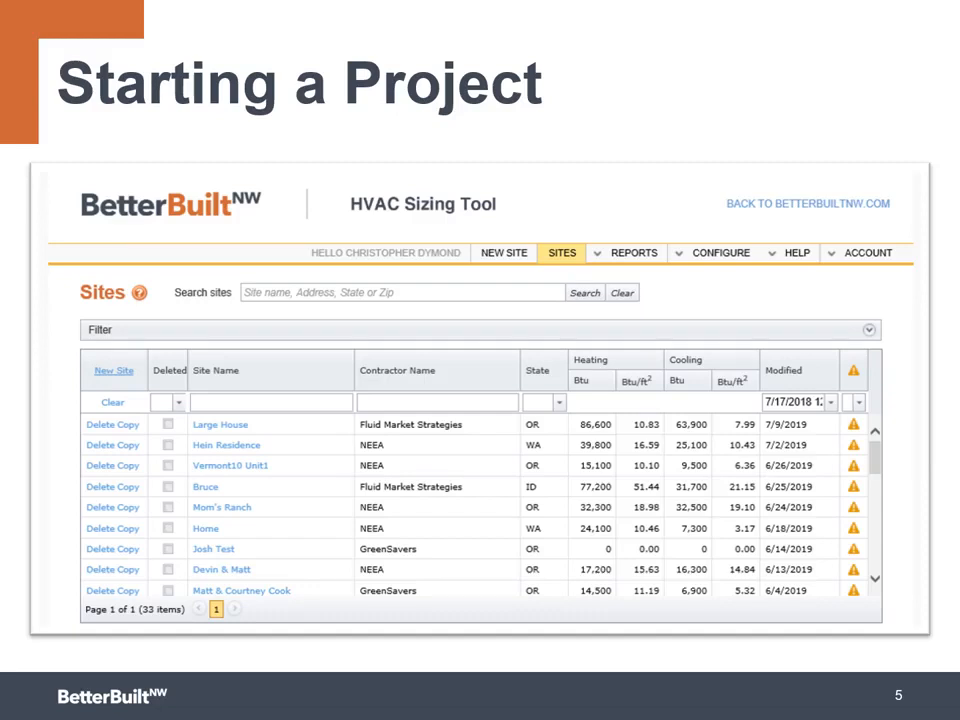
Step: Open the Tutorial House project from the list of sites
key("Right")
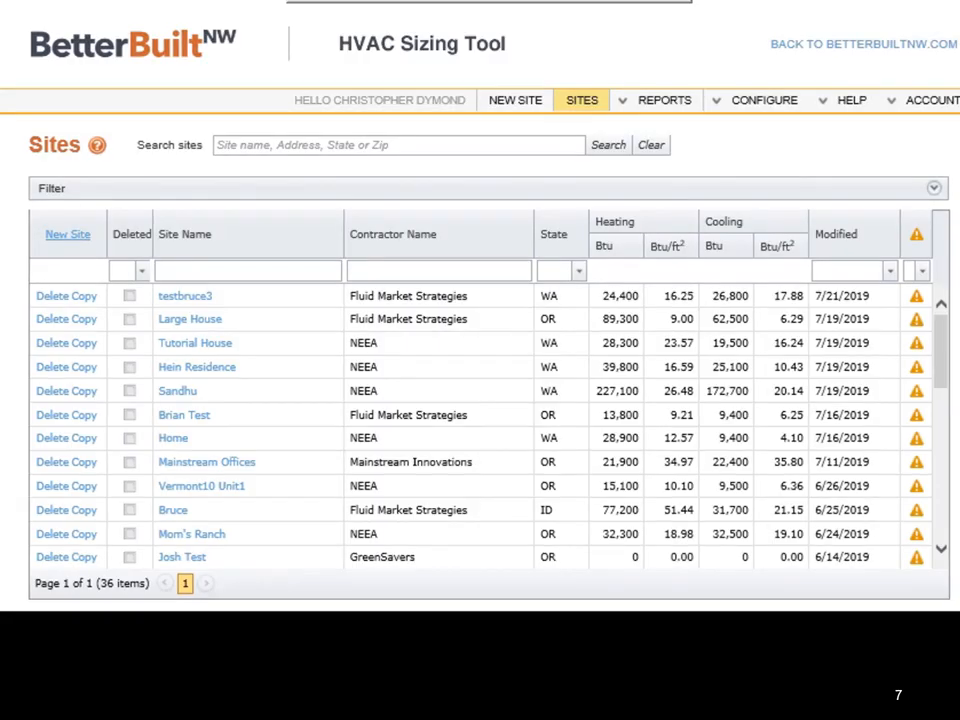
left_click(213, 352)
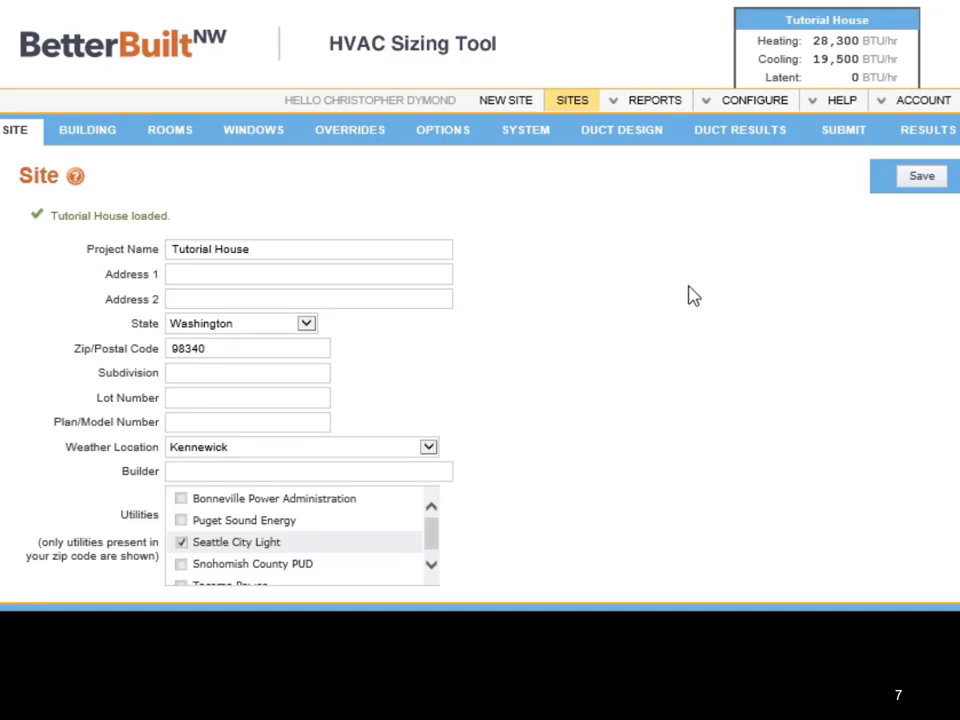
Step: Review the Tutorial House site's address fields, state options, weather location choices, builder field and utilities list
left_click(287, 275)
left_click(258, 300)
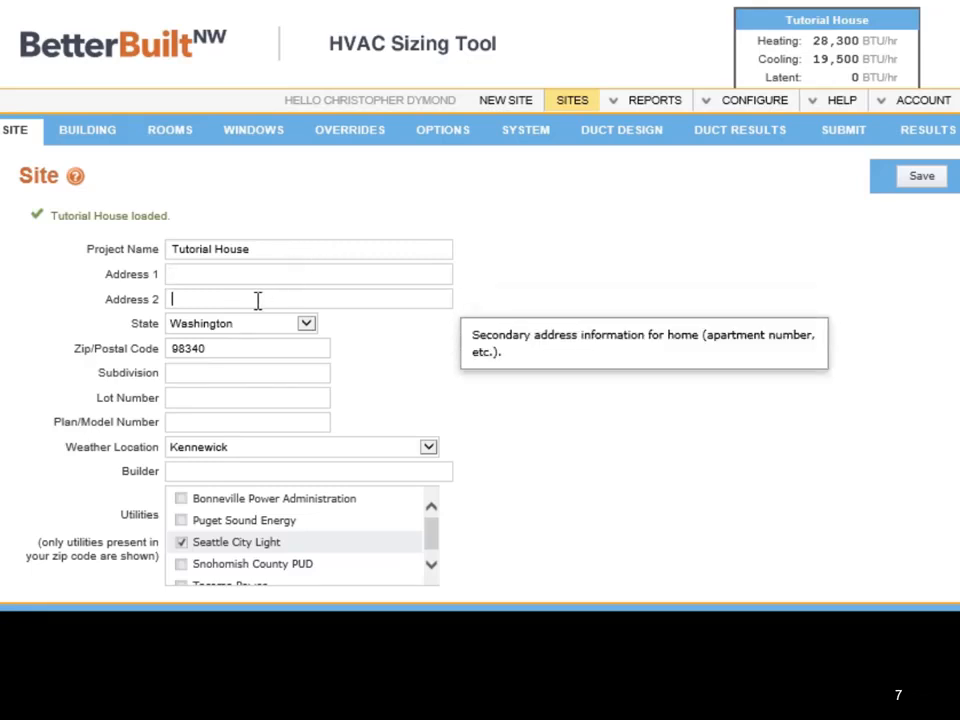
left_click(306, 325)
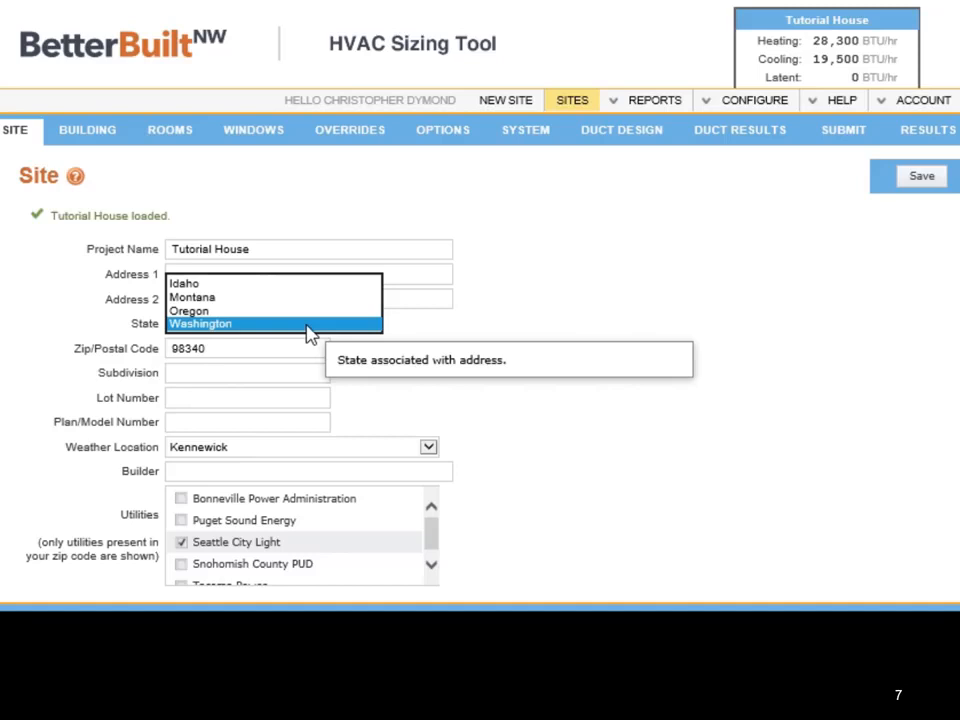
left_click(294, 456)
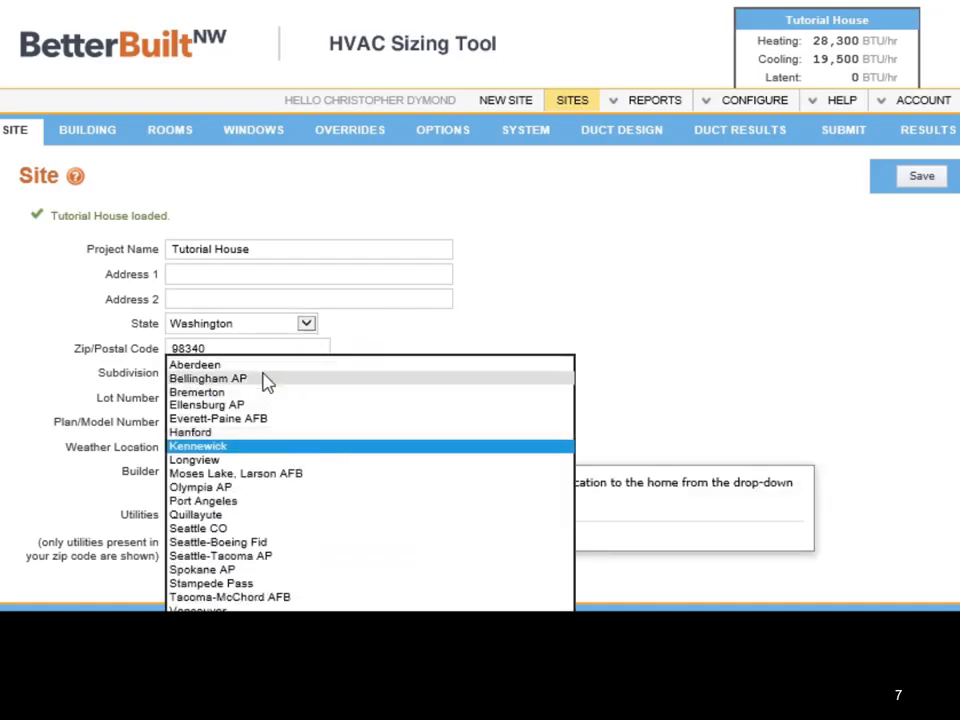
left_click(259, 451)
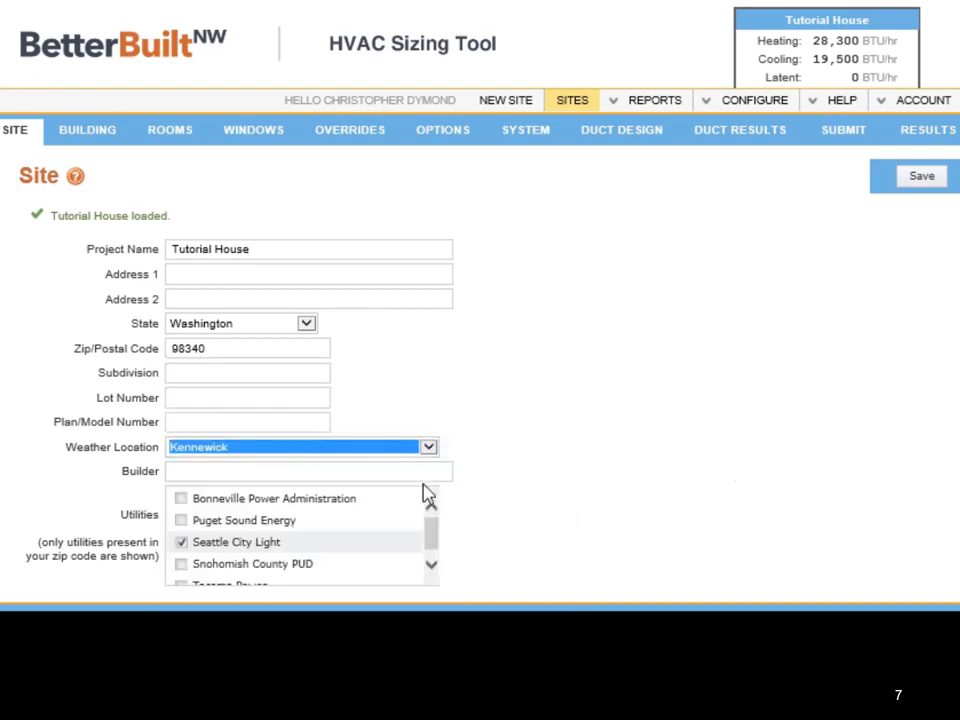
left_click(283, 474)
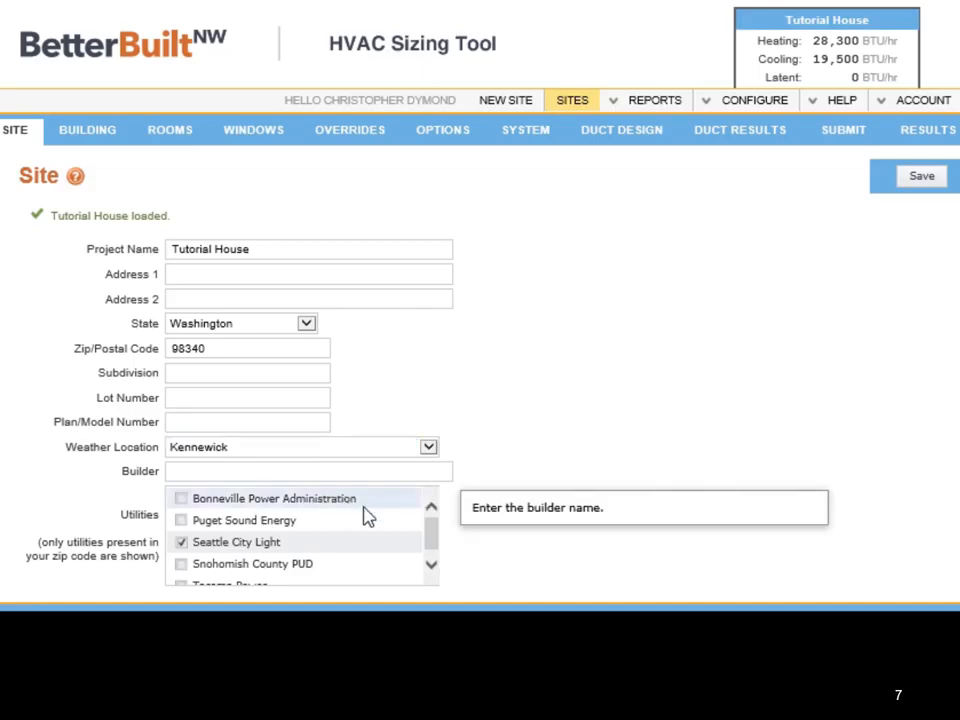
left_click(431, 569)
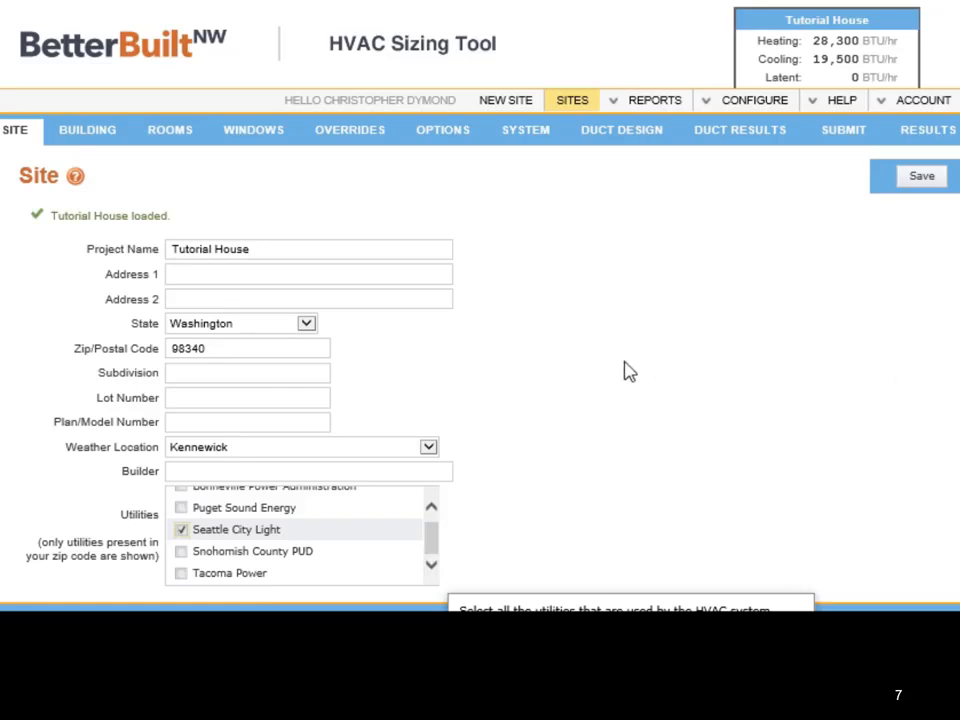
left_click(309, 325)
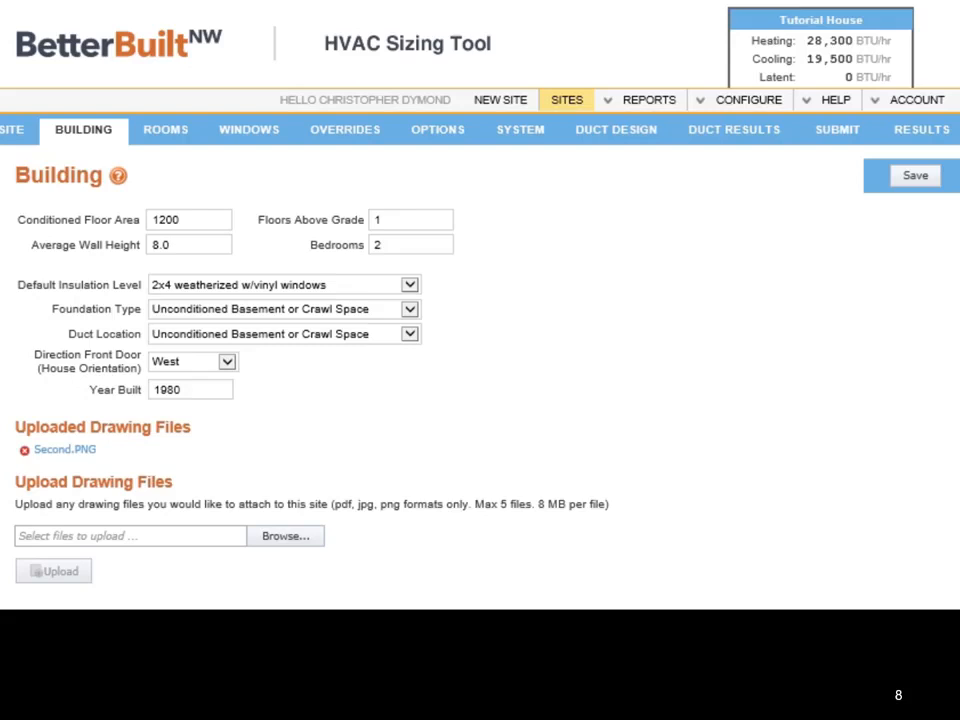
Step: Review the guidance and allowed ranges for conditioned floor area, floors above grade, average wall height and bedrooms
left_click(193, 223)
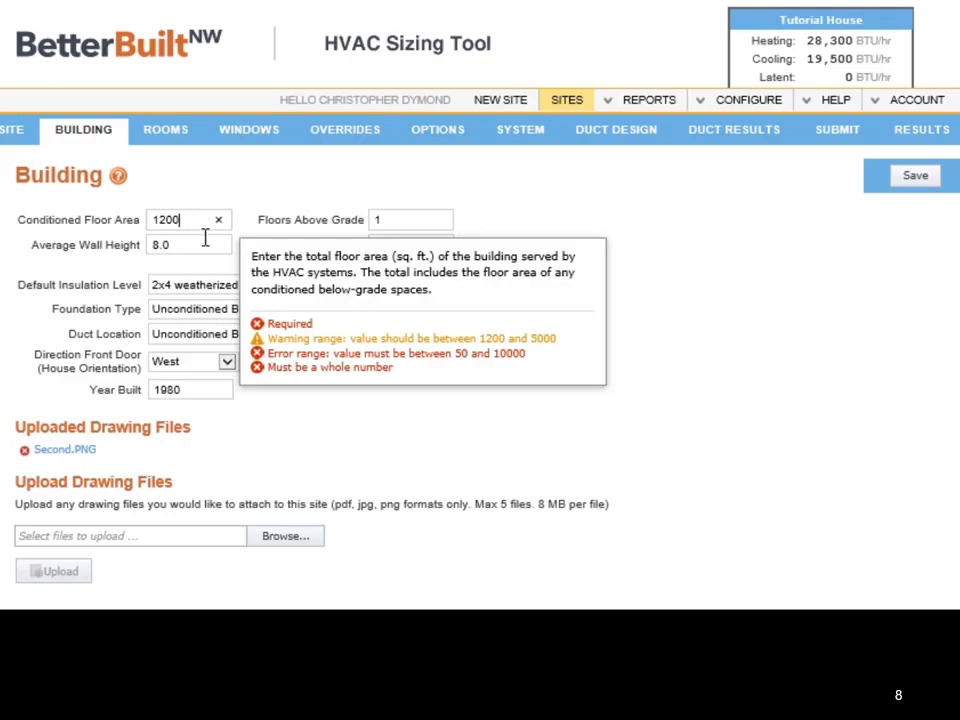
left_click(380, 220)
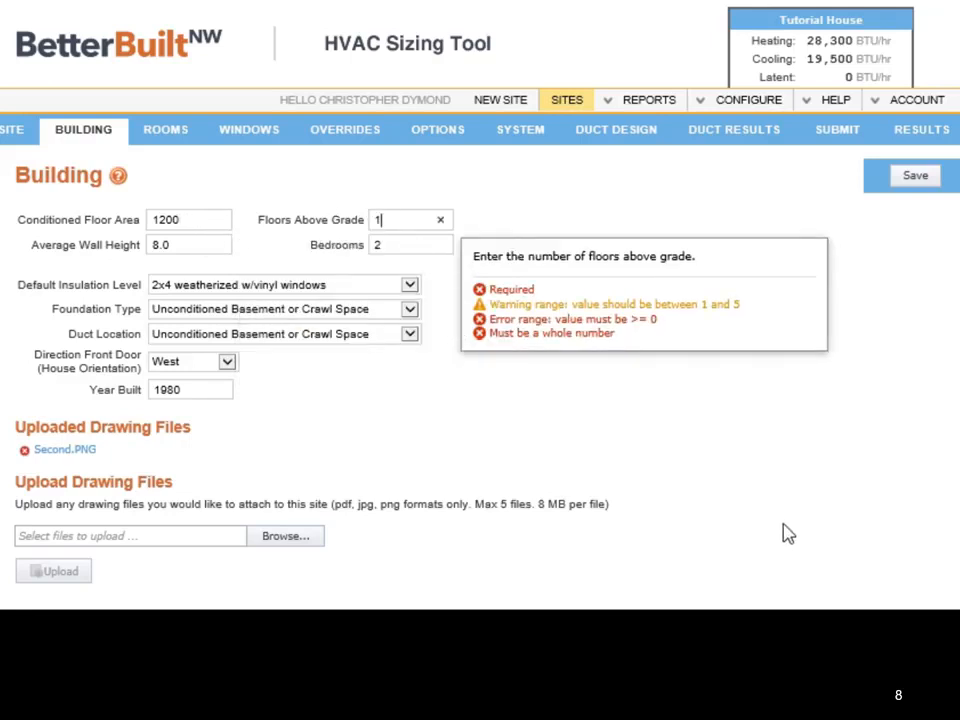
left_click(192, 240)
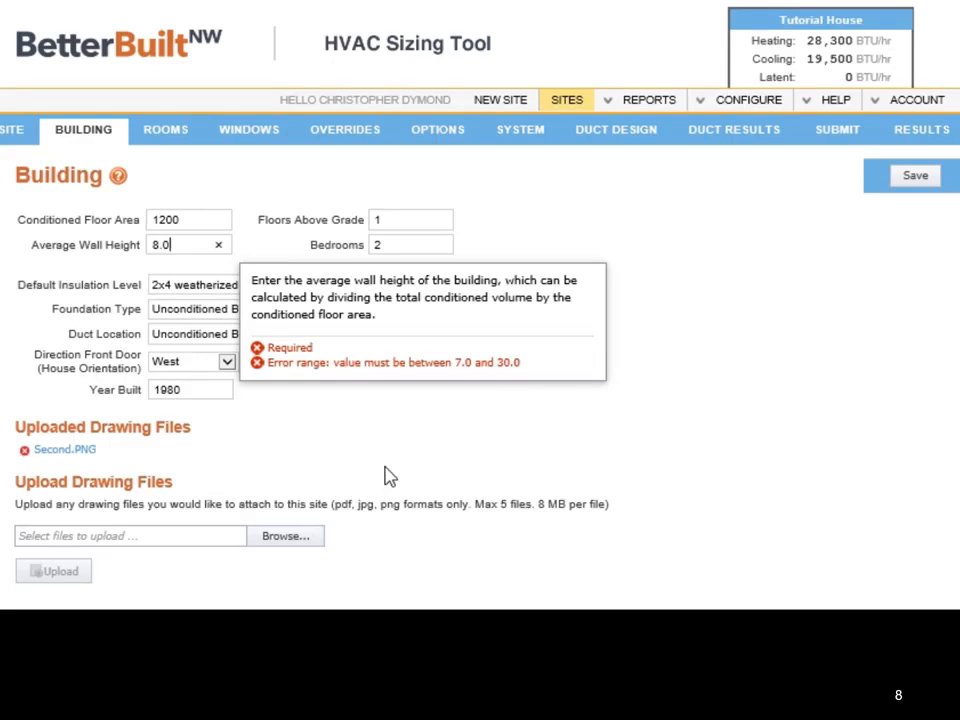
left_click(380, 245)
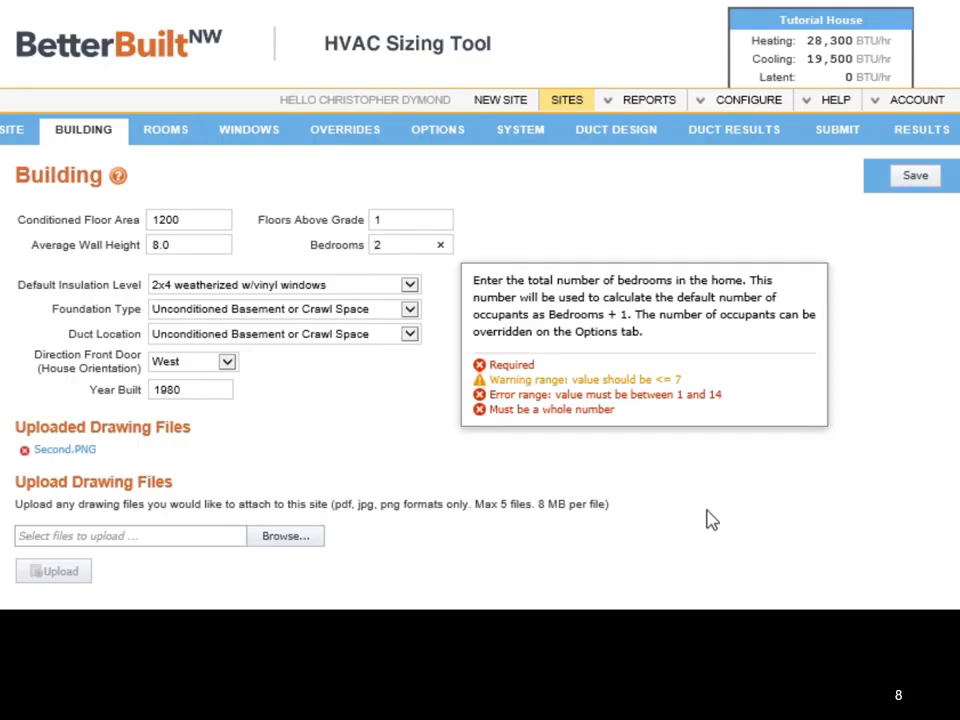
Step: Try 2x6 super insulated as the default insulation level and switch back to 2x4 weatherized w/vinyl windows
left_click(409, 287)
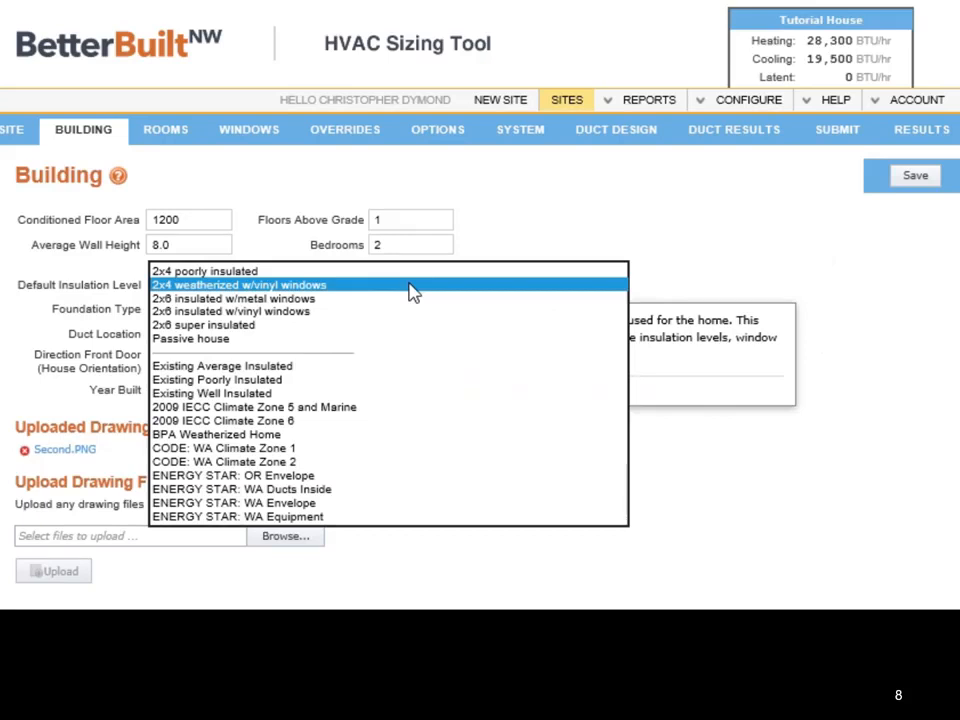
left_click(368, 329)
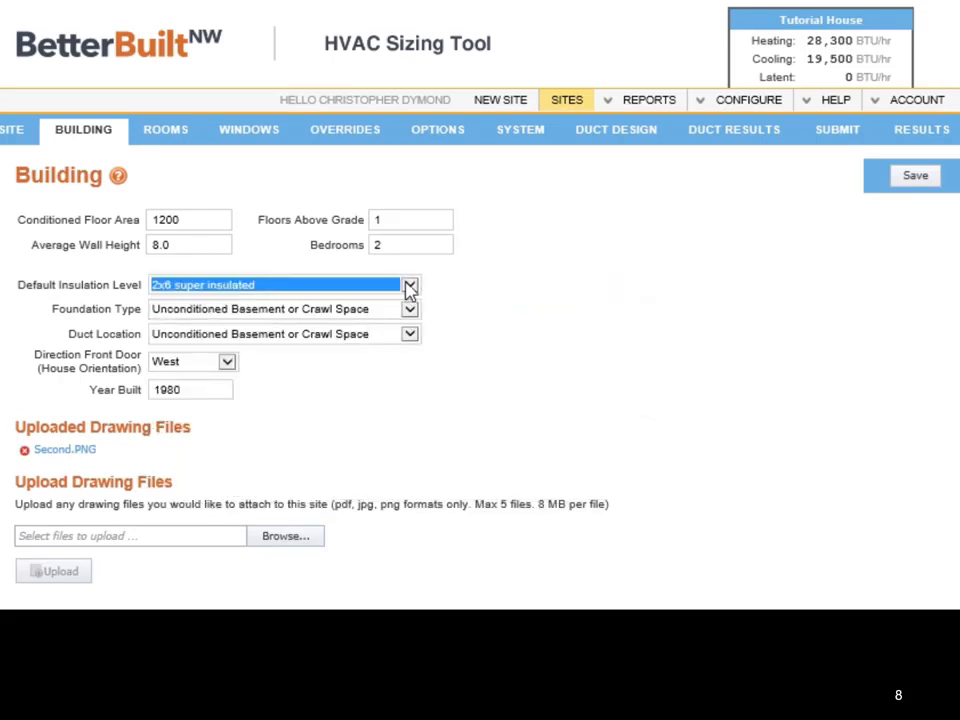
left_click(410, 289)
left_click(340, 244)
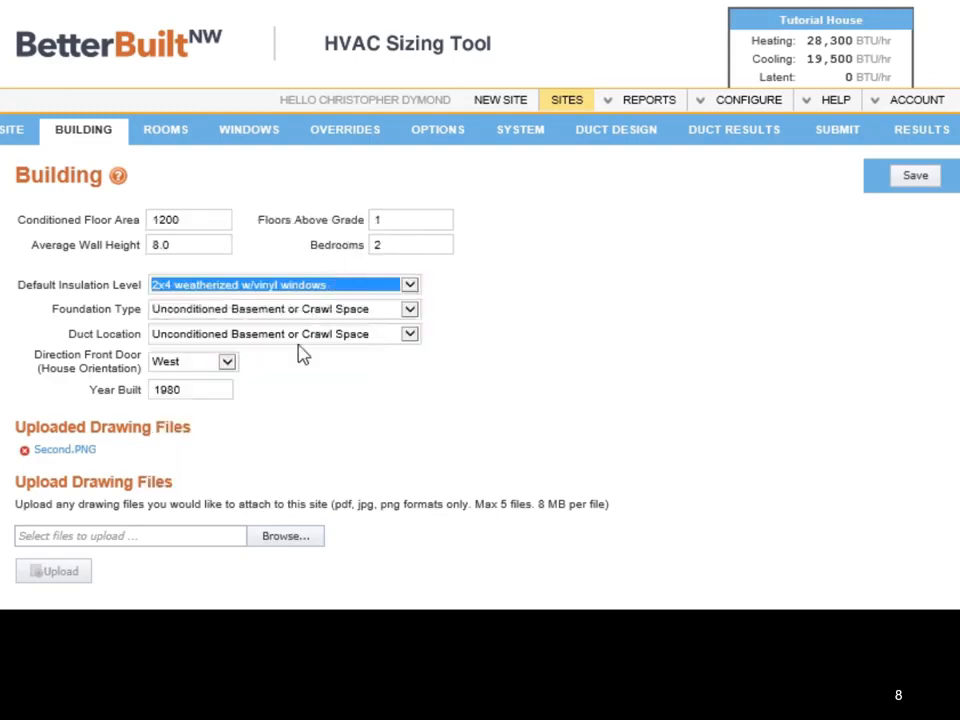
Step: Examine the available options for the building's foundation type, duct location and front door direction
left_click(409, 313)
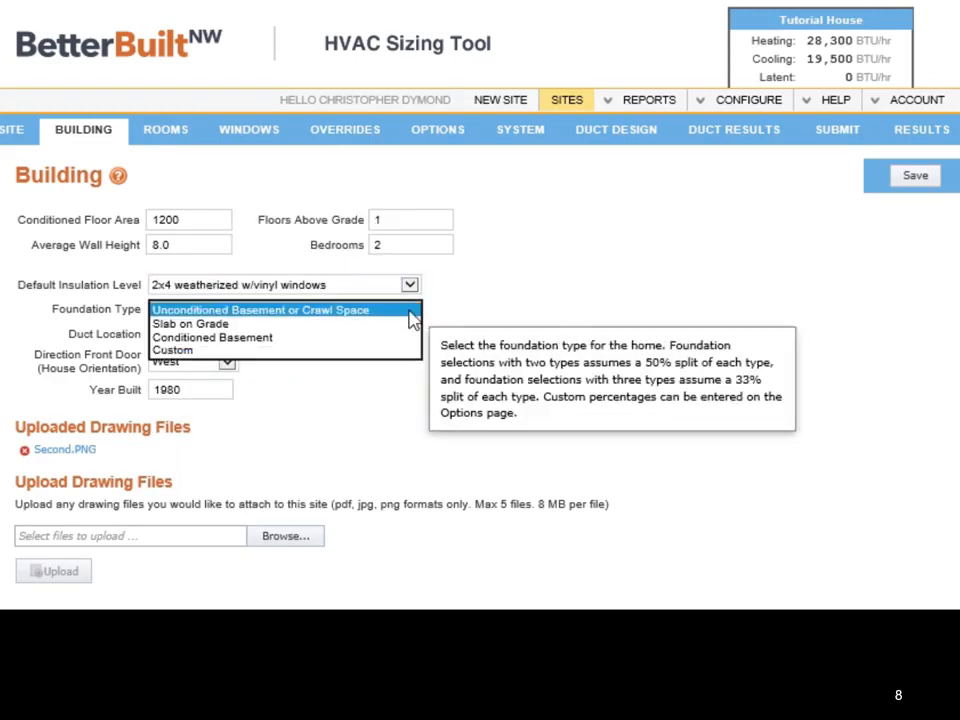
left_click(411, 316)
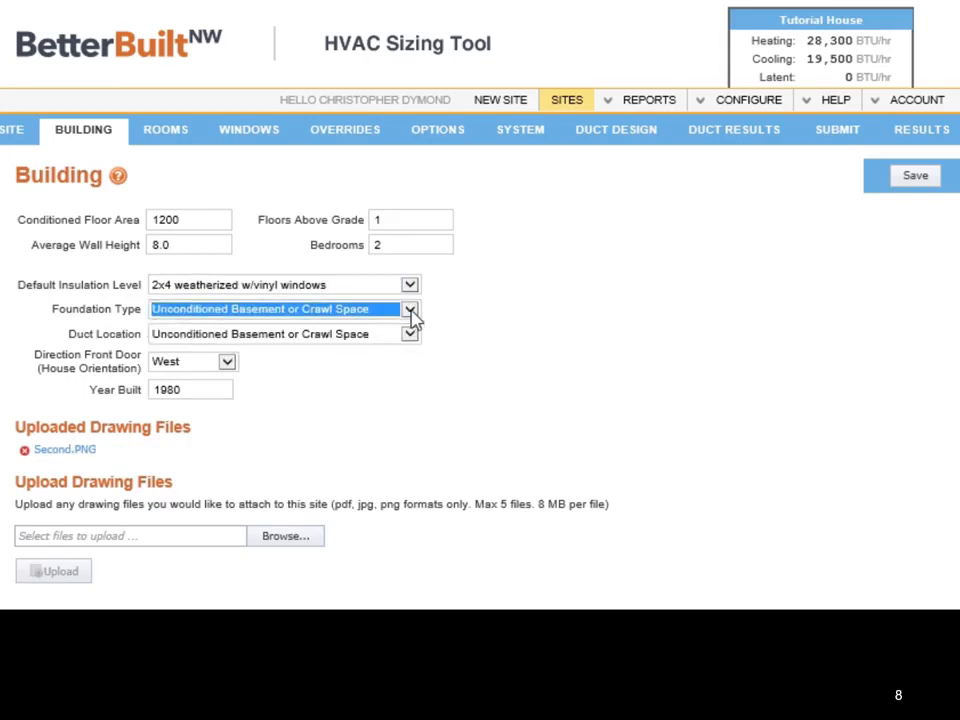
left_click(410, 335)
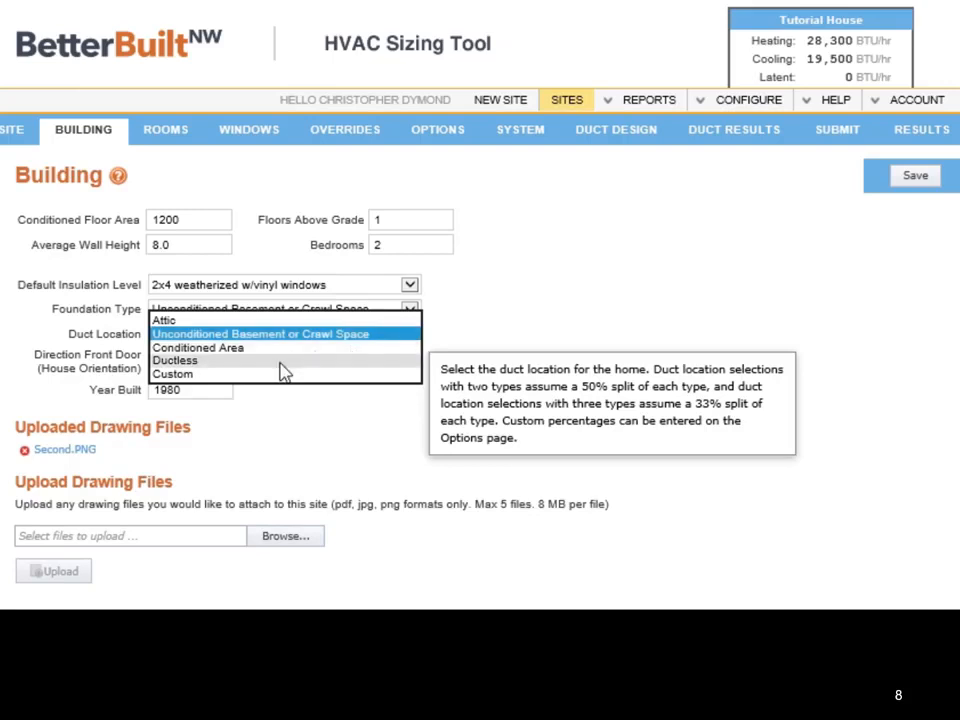
left_click(437, 336)
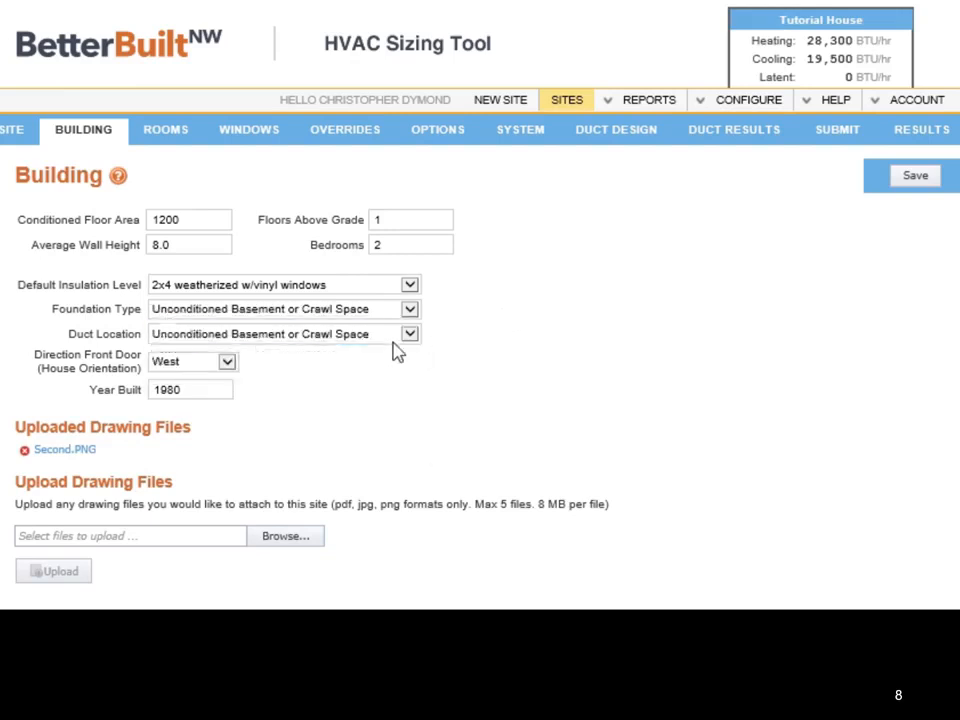
left_click(232, 366)
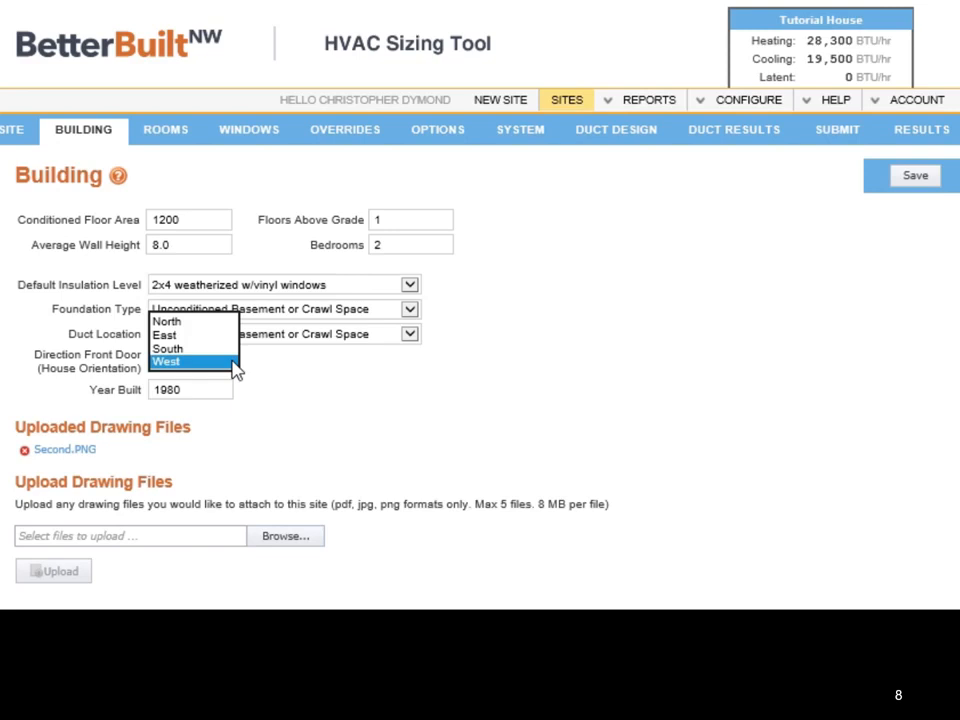
left_click(234, 366)
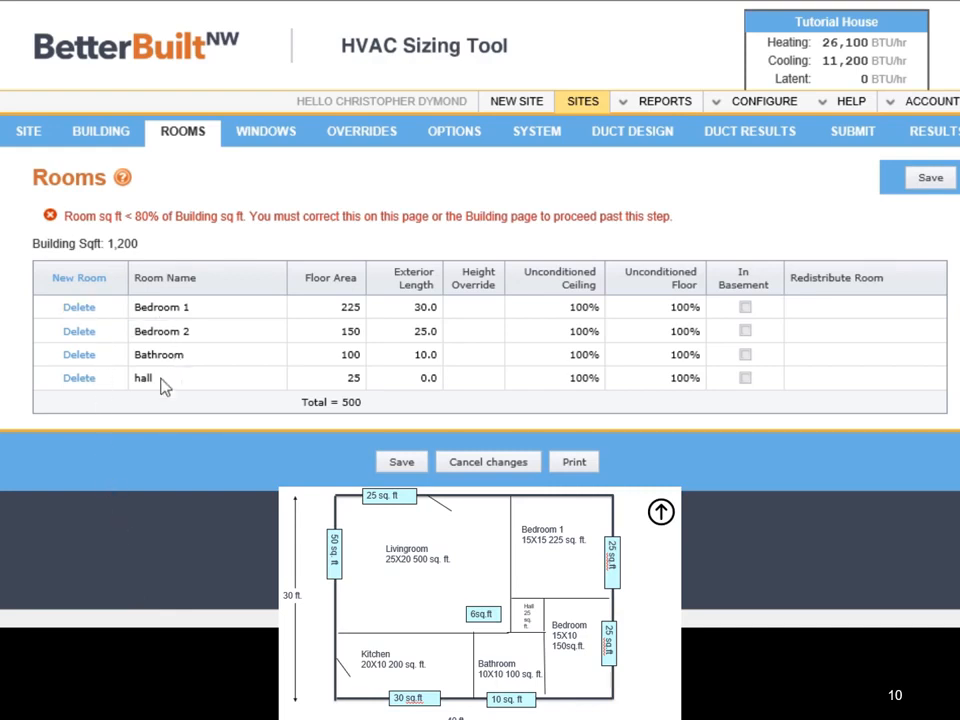
Step: Add a new room named Living Room with a floor area of 500 sq ft
left_click(88, 281)
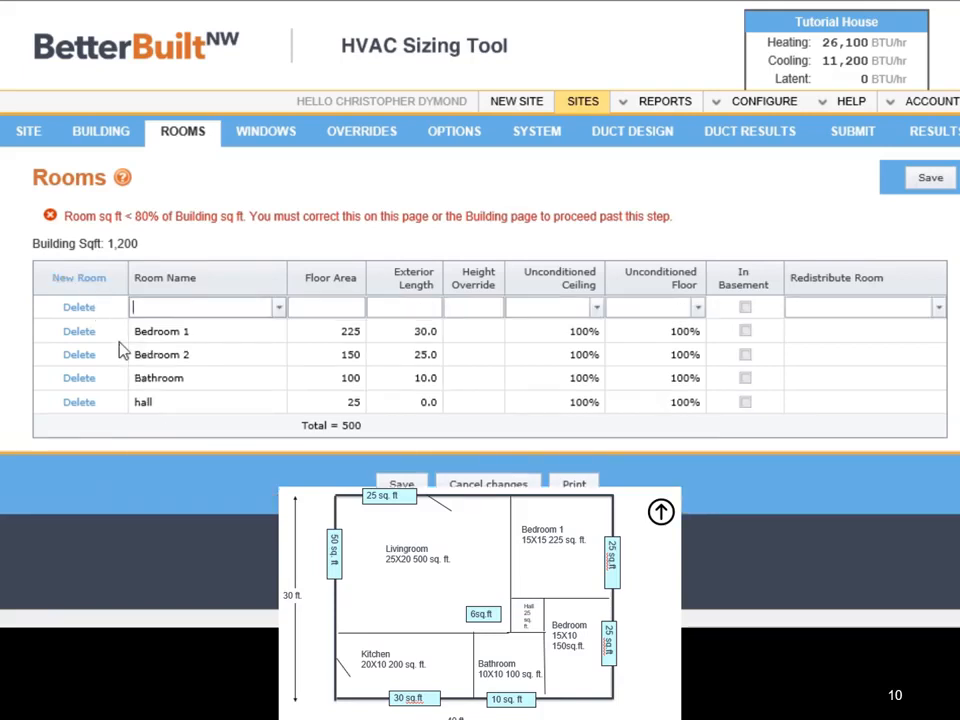
type("Living")
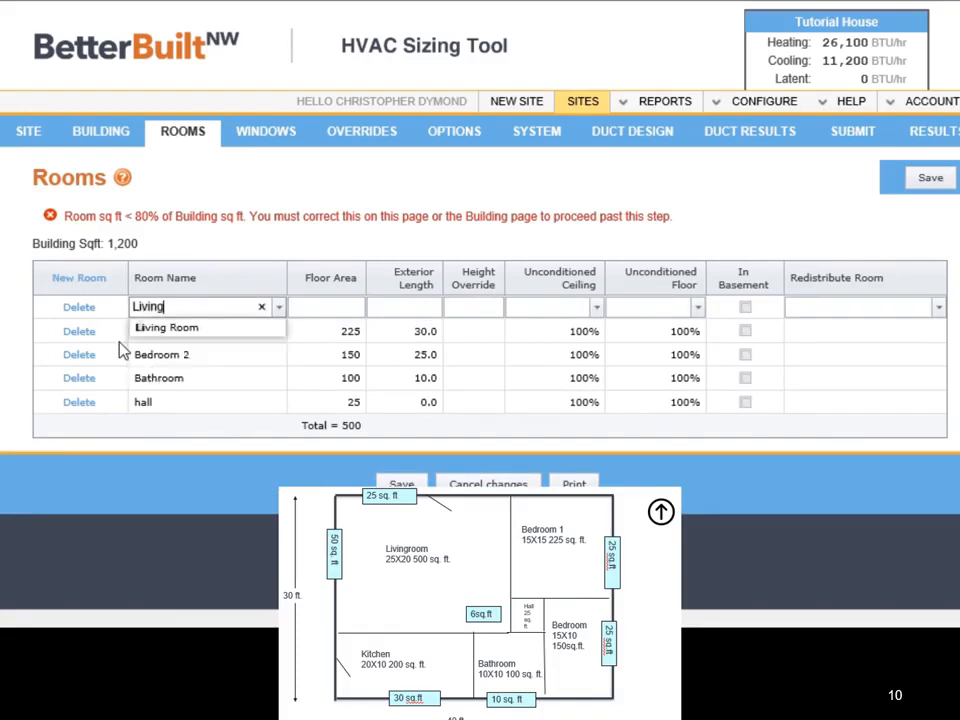
type(" Room")
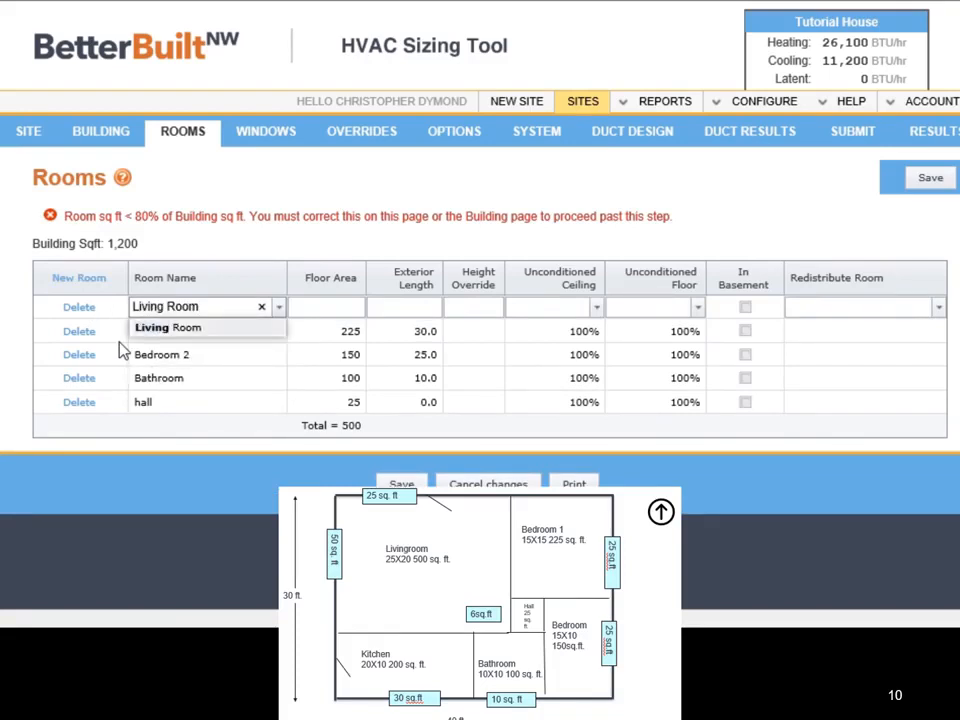
key("Return")
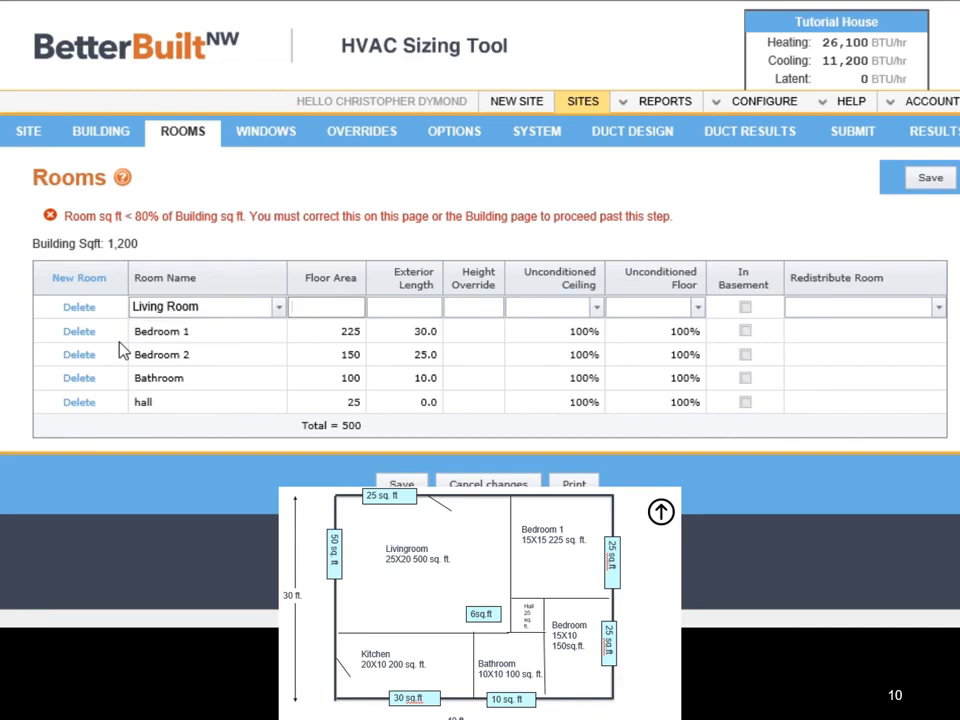
type("500")
key("Tab")
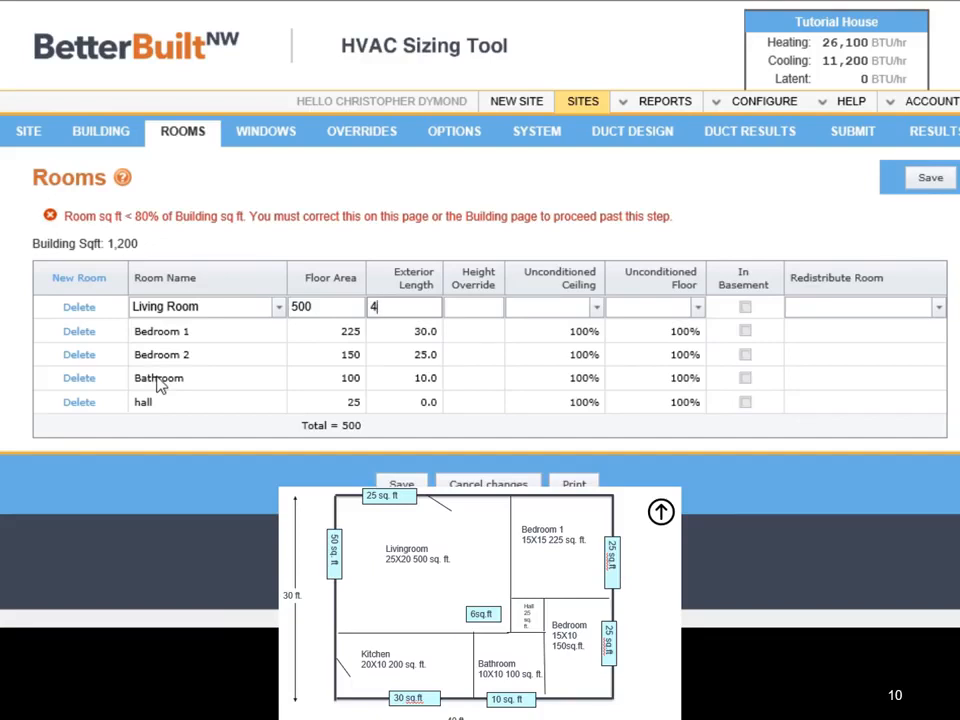
Step: Enter the Living Room's exterior length as the sum =25+20
type("5")
key("BackSpace")
type("=25+20")
key("Tab")
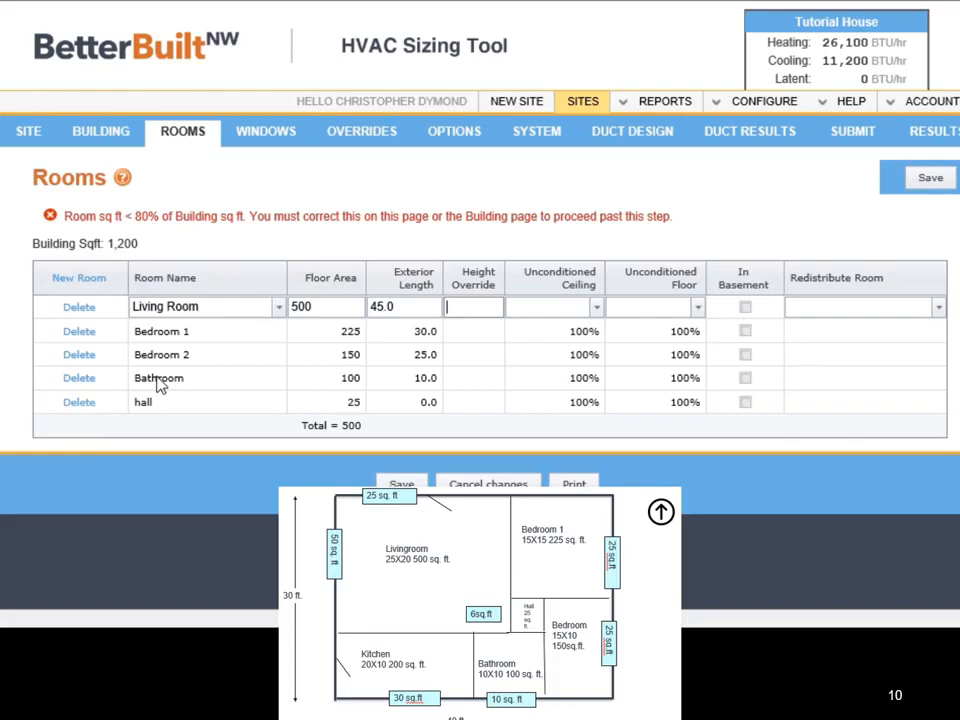
Step: Set the Living Room's unconditioned ceiling and unconditioned floor to 100% each, leaving the height override blank
key("Tab")
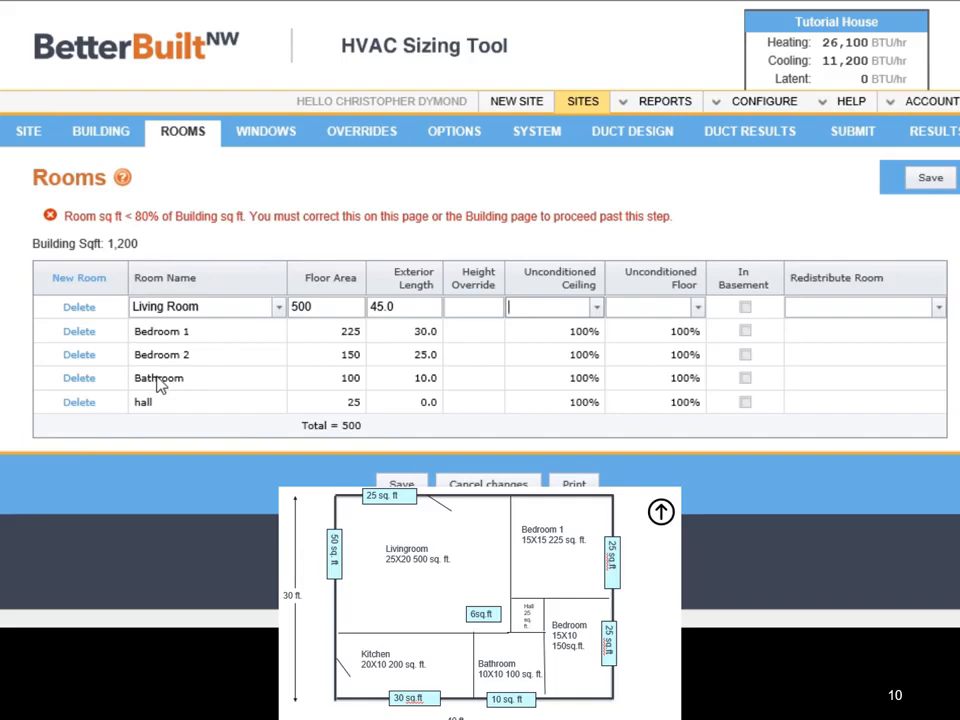
type("100")
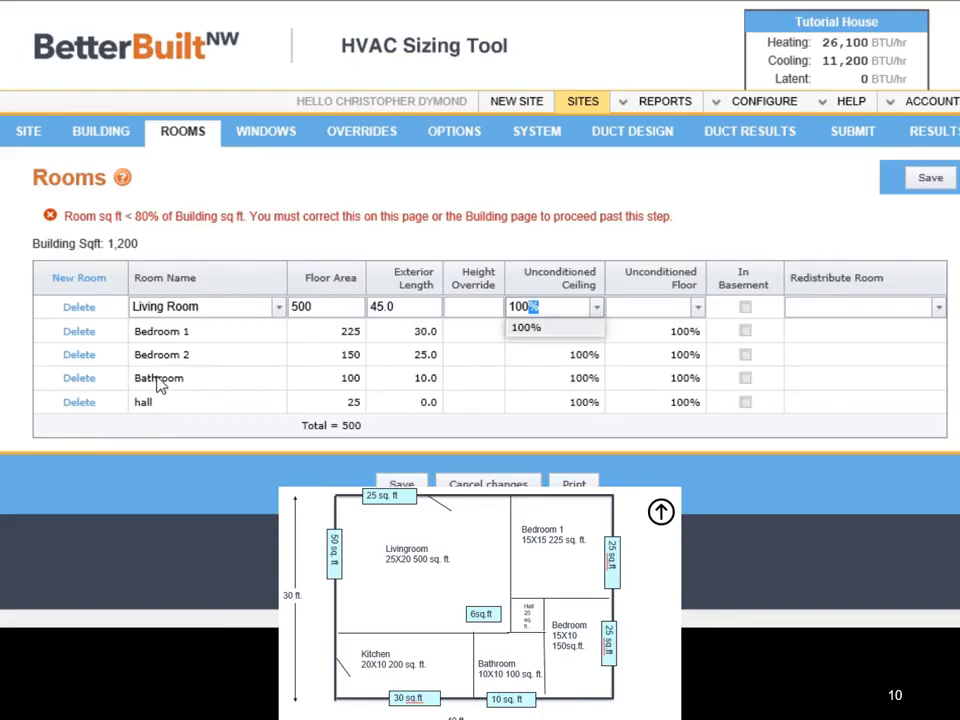
key("Tab")
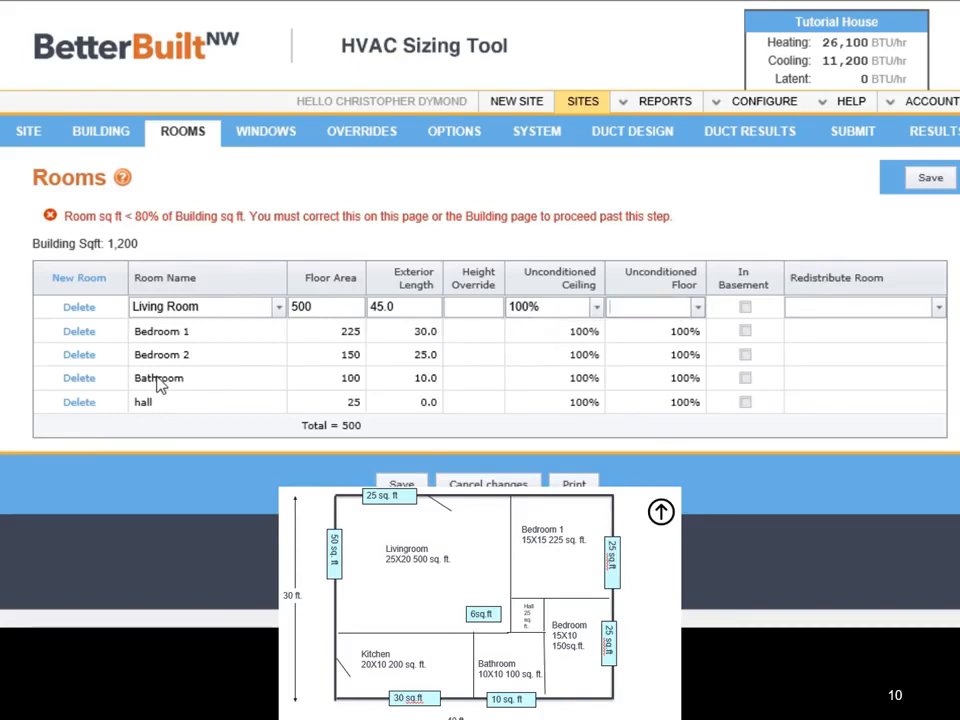
type("100")
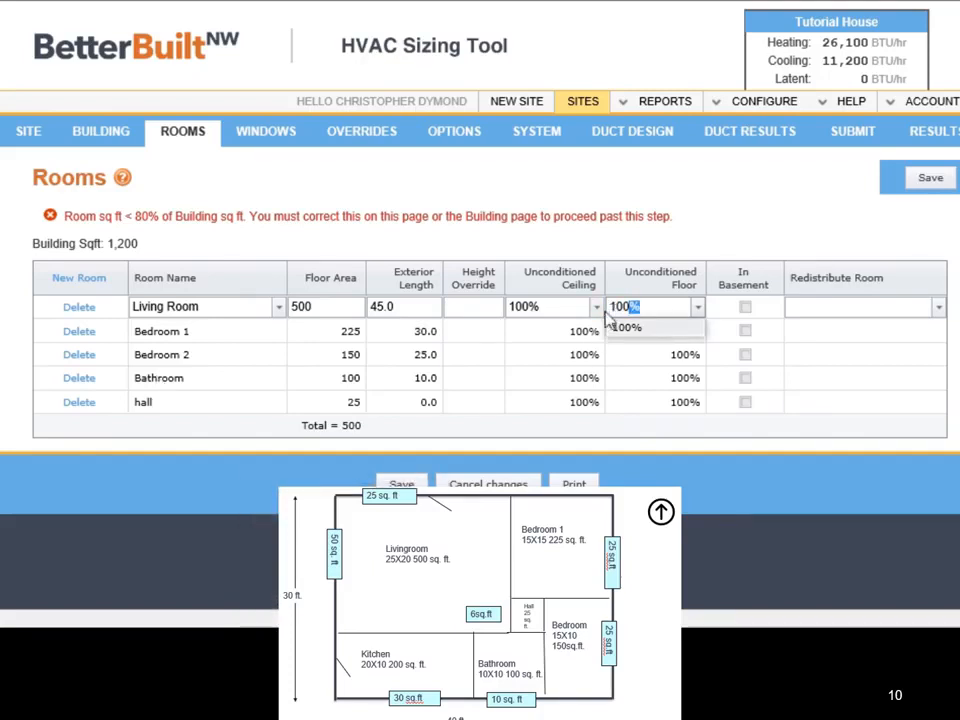
Step: Set the Living Room's height override to 12
left_click(470, 303)
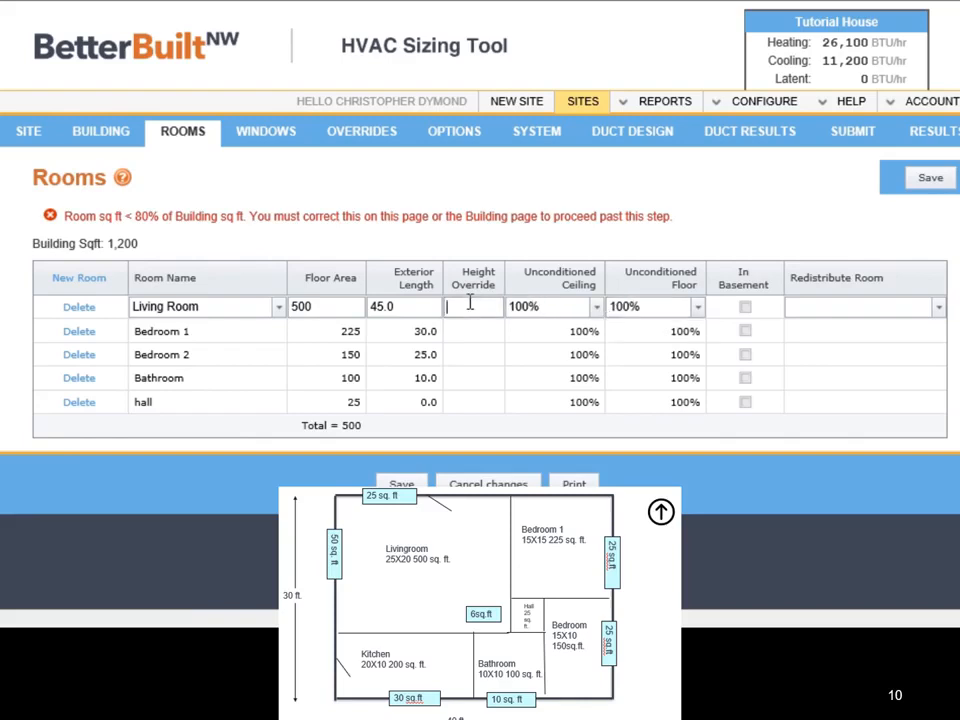
type("12")
key("Tab")
Step: Add a new room named Kitchen with a floor area of 200 sq ft
left_click(78, 287)
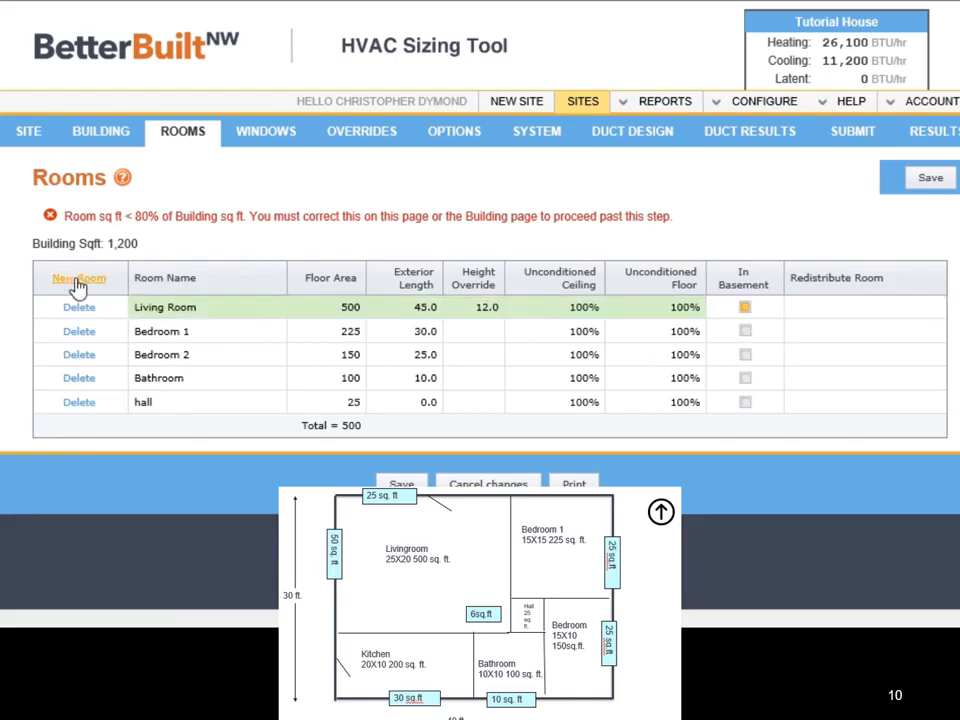
type("Ki")
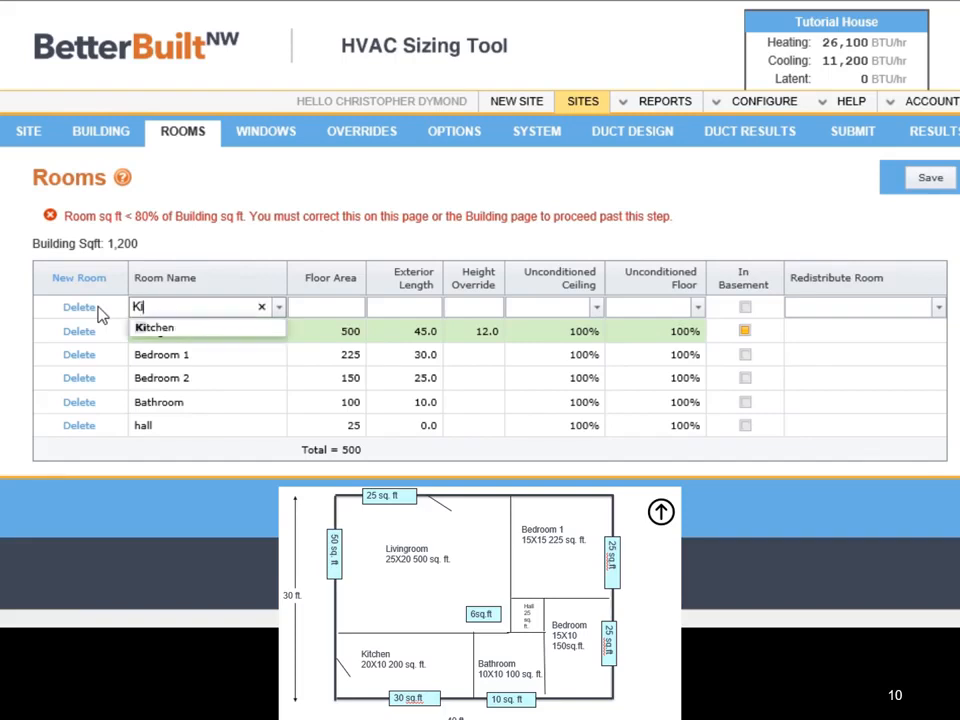
type("tchen")
key("Tab")
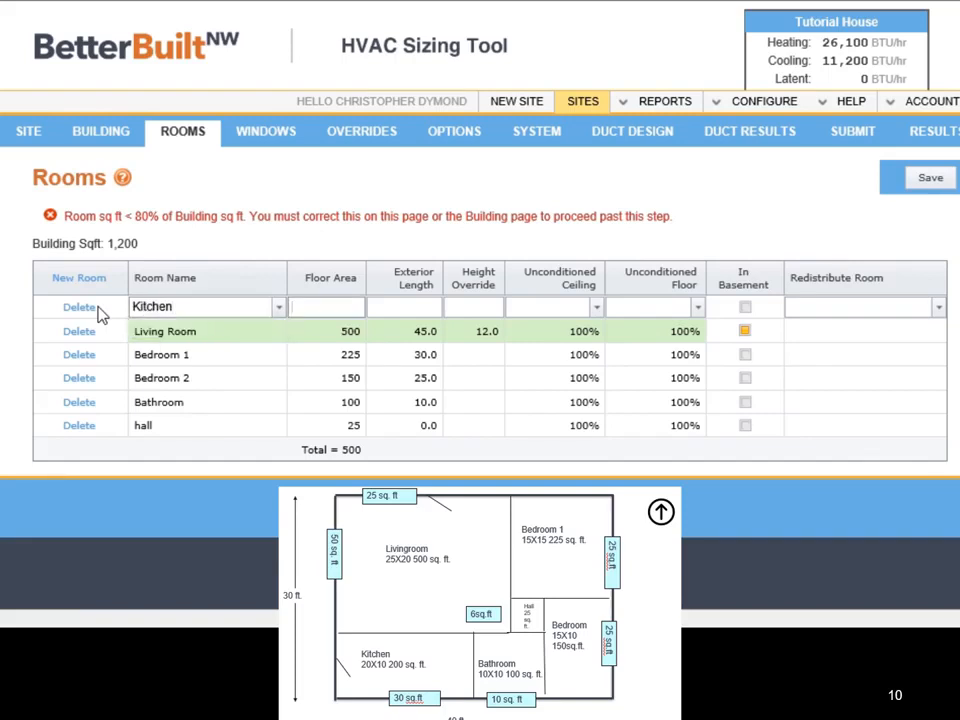
type("200")
key("Tab")
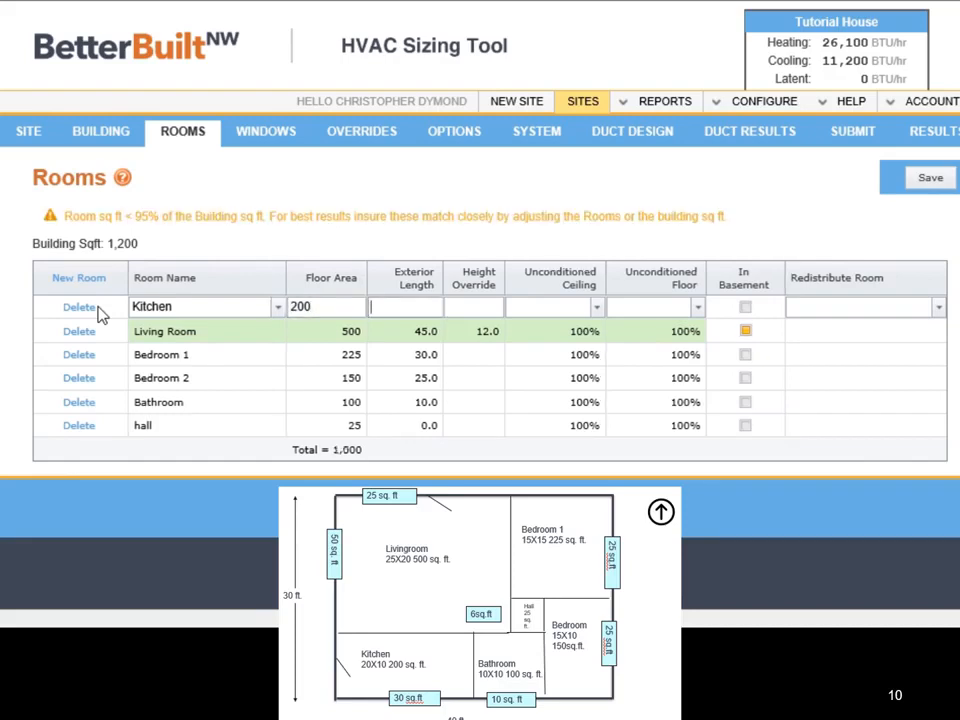
Step: Set the Kitchen's exterior length to 30 and its unconditioned ceiling and floor to 100% each, and save the rooms
type("30")
key("Tab")
key("Tab")
type("100")
key("Tab")
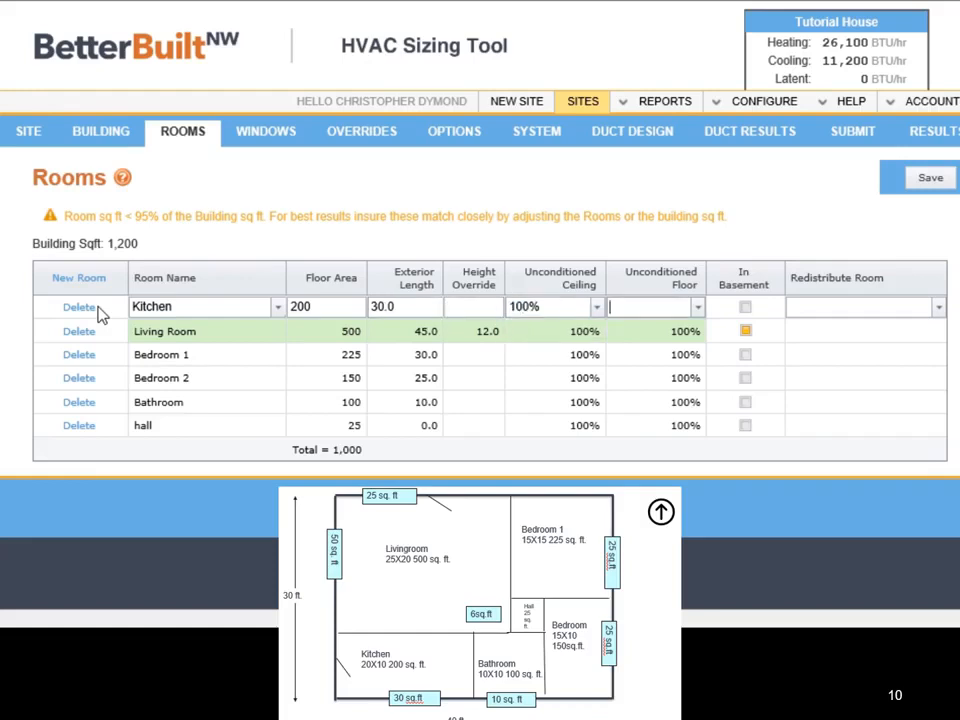
type("100")
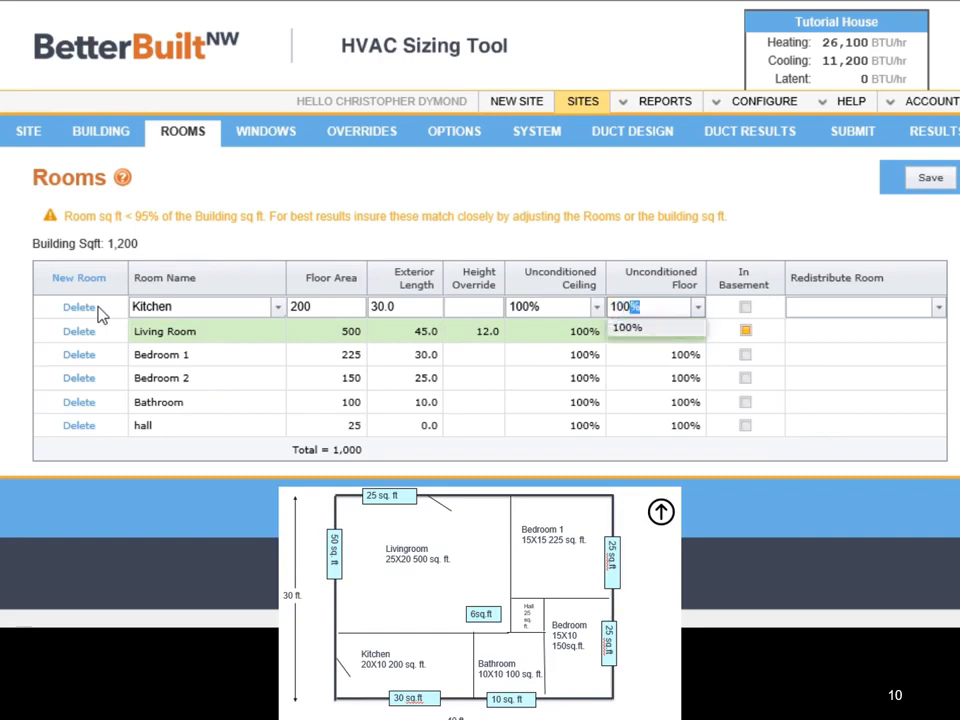
key("Tab")
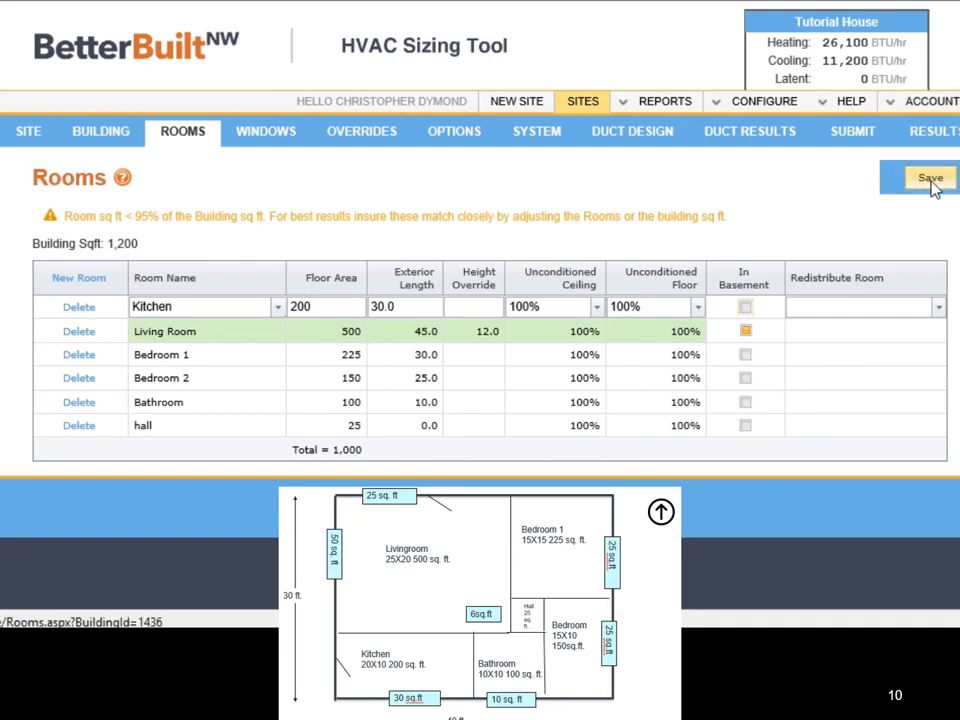
left_click(931, 186)
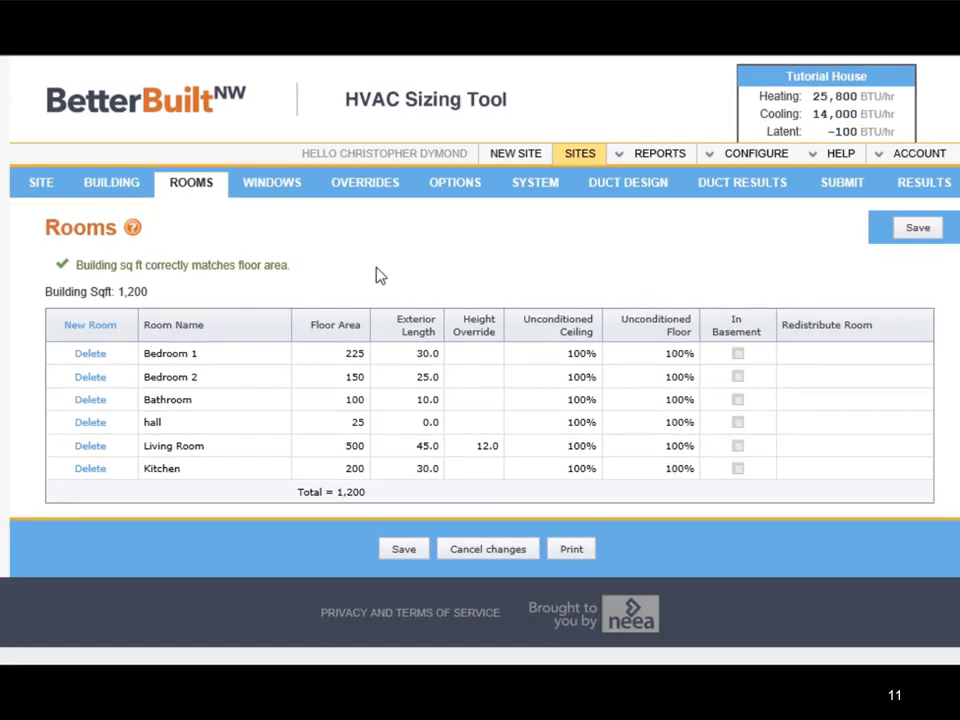
Step: Enter the Living Room's window areas: 25 facing north, 50 facing west and a skylight of 6
left_click(272, 188)
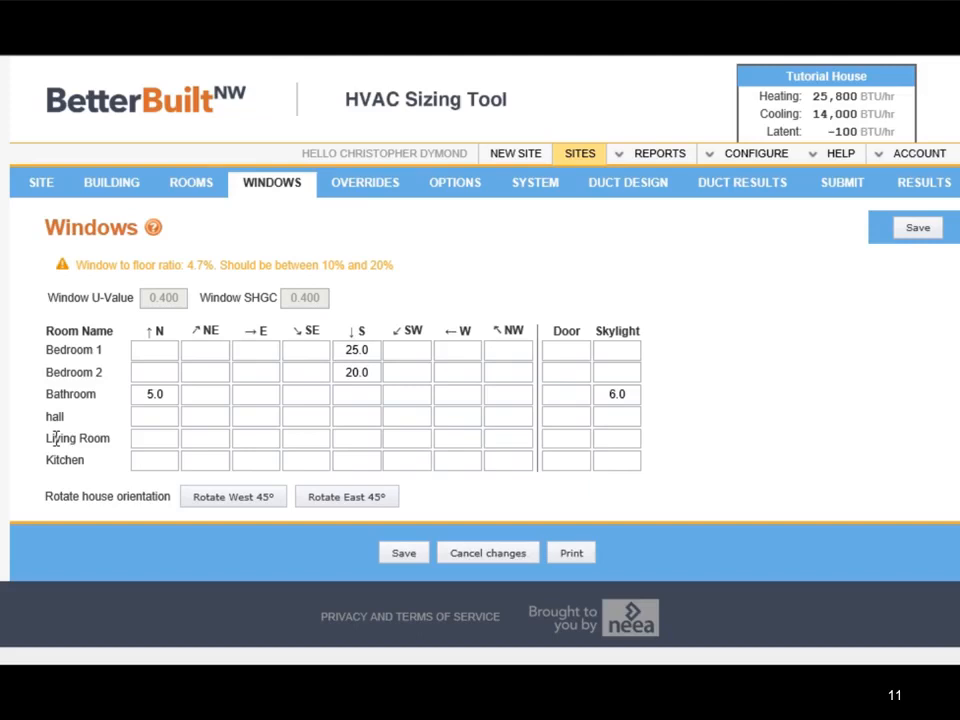
left_click(157, 438)
type("25")
left_click(218, 441)
left_click(451, 433)
type("60")
key("Tab")
key("Tab")
key("Tab")
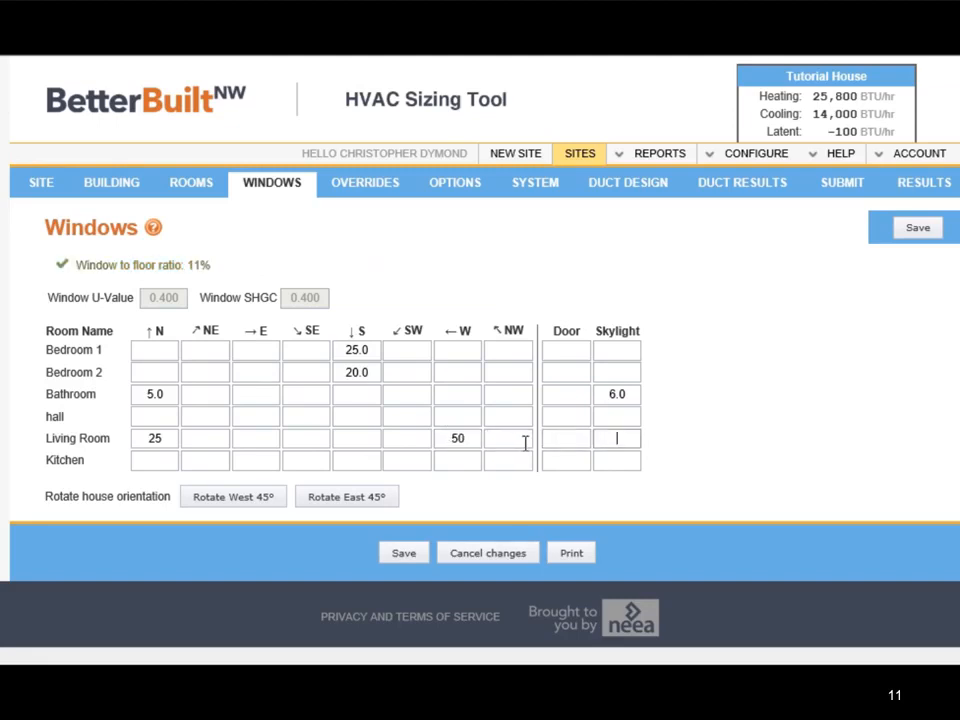
type("6")
key("Tab")
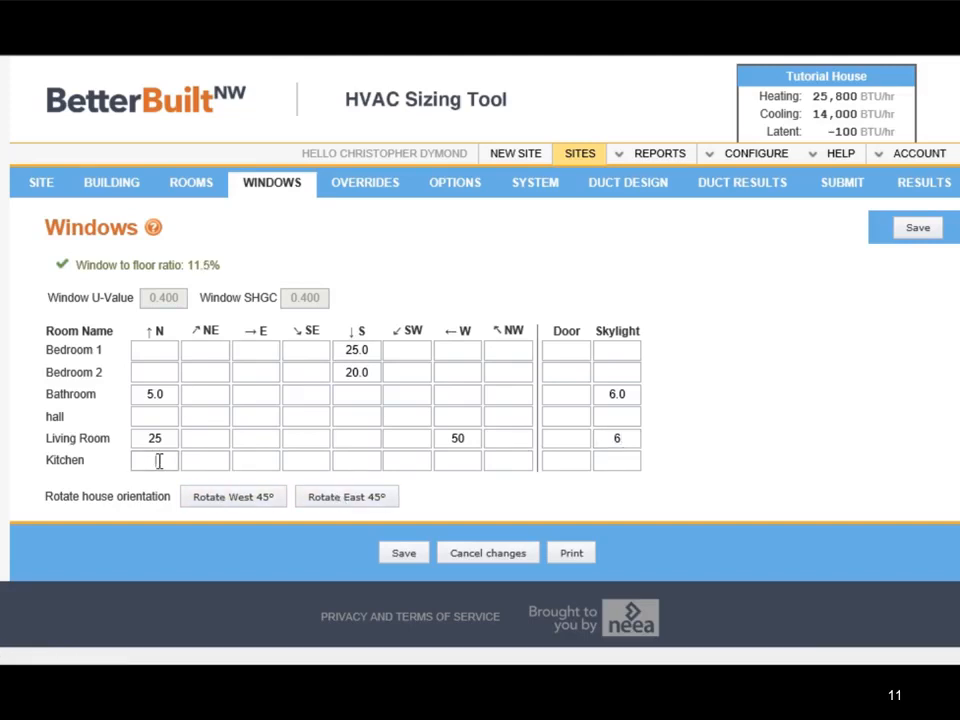
Step: Enter a south-facing window area of 30 for the Kitchen
key("Tab")
key("Tab")
key("Tab")
key("Tab")
type("30")
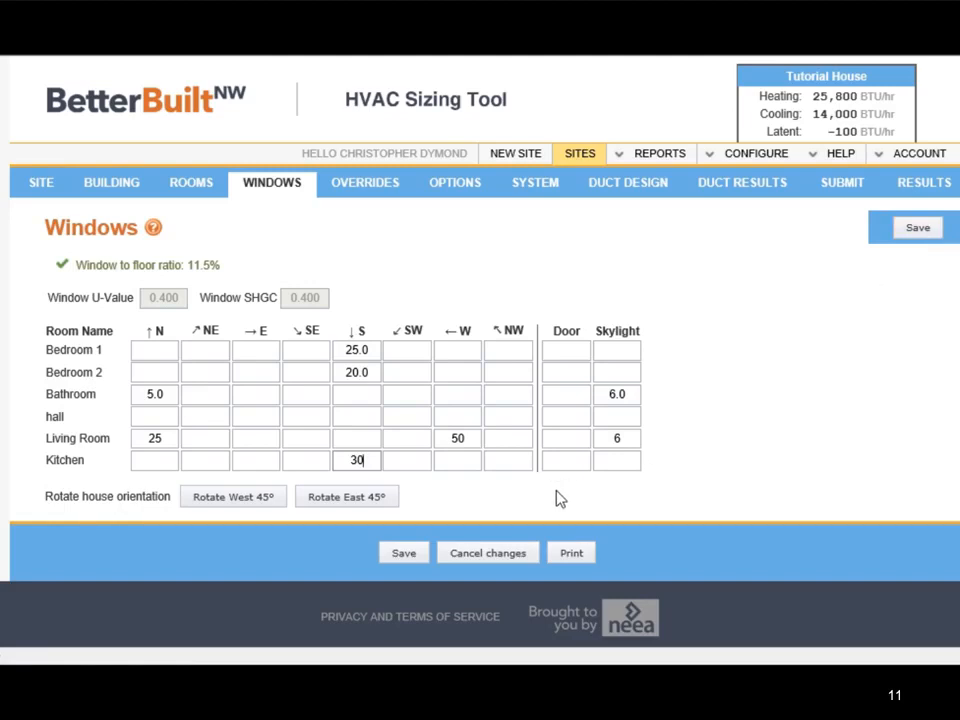
Step: Enter a door area of 20 for both the Living Room and the Kitchen, and save the window data
left_click(567, 440)
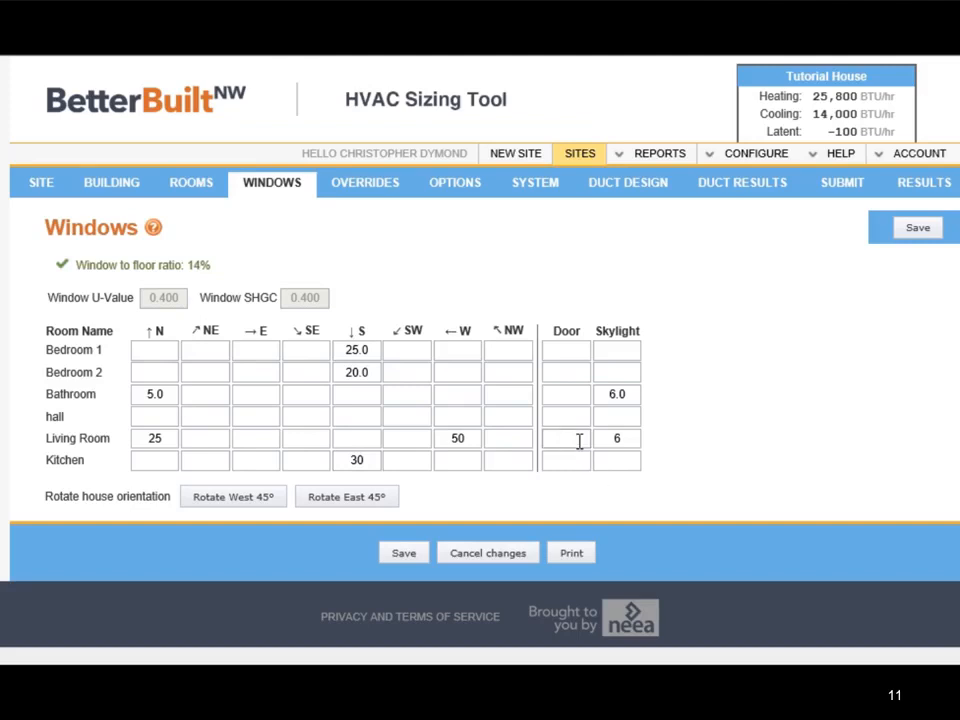
type("20")
left_click(559, 459)
type("20")
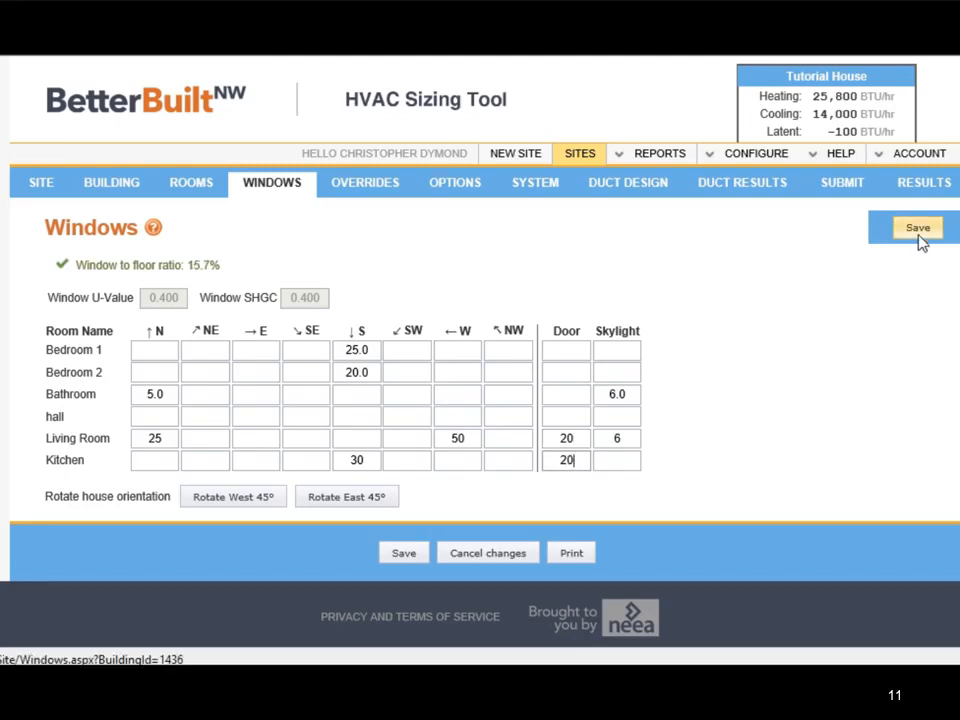
left_click(921, 243)
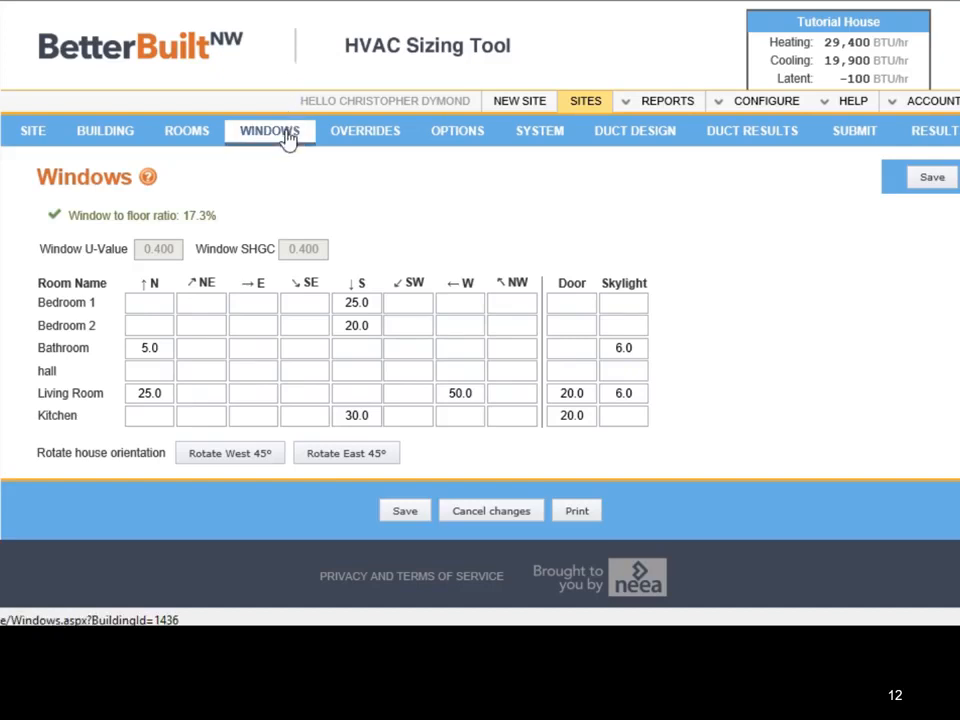
Step: Override the project's Duct Leakage with Semi Tight and save the overrides
left_click(366, 131)
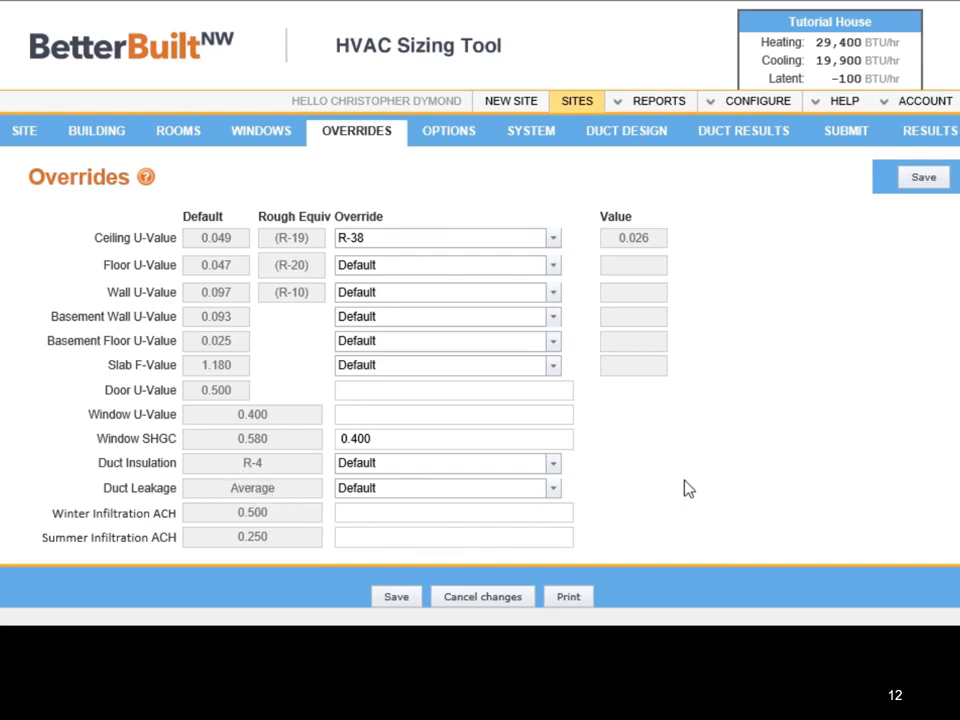
left_click(553, 495)
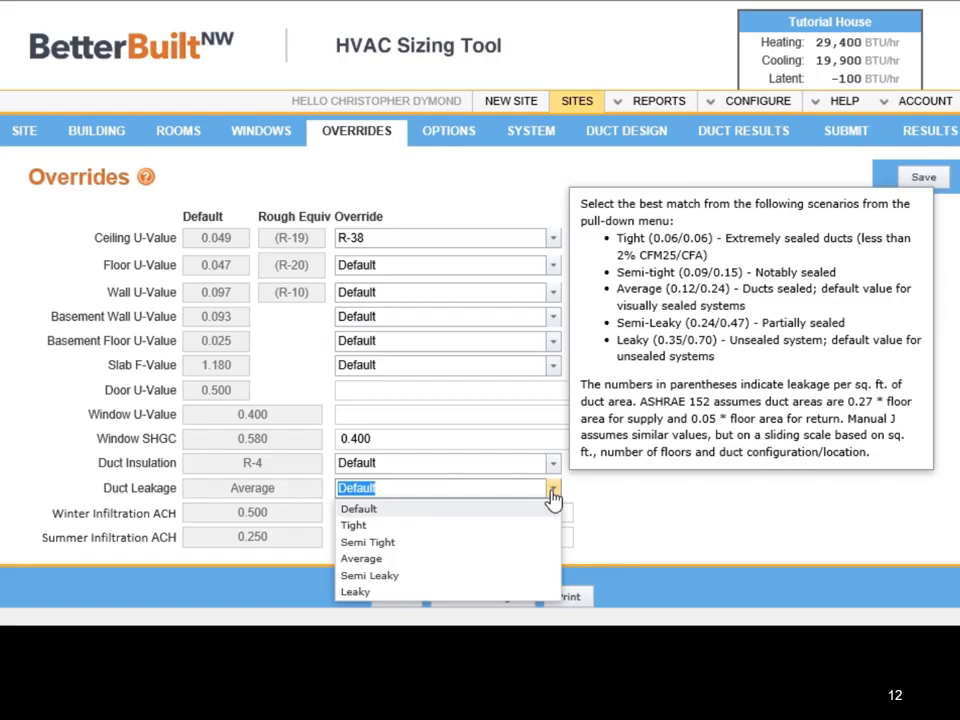
left_click(381, 547)
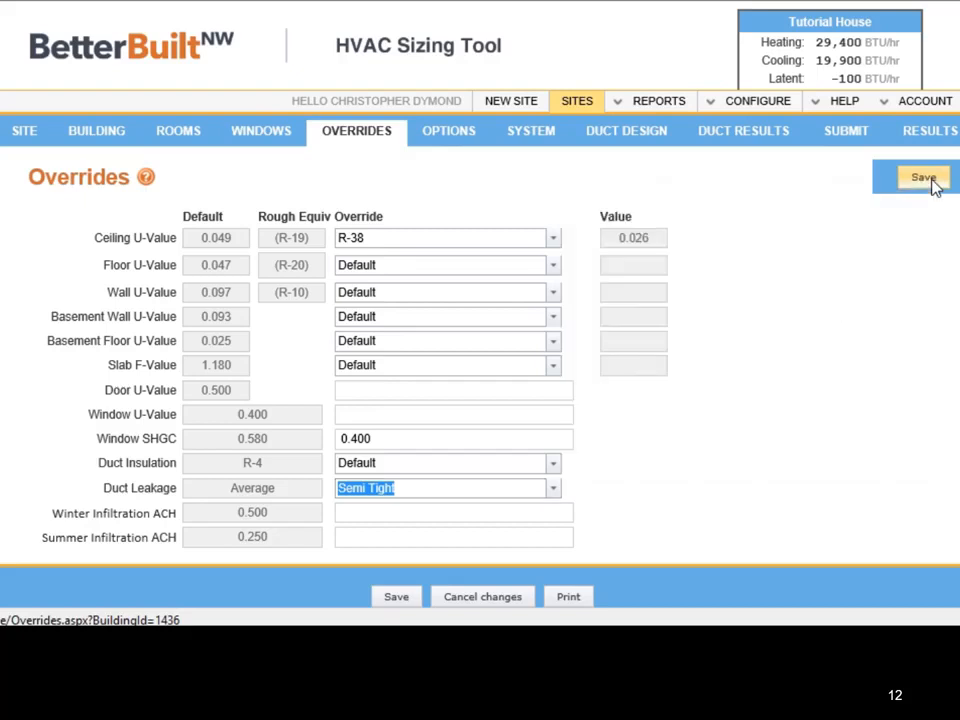
left_click(928, 180)
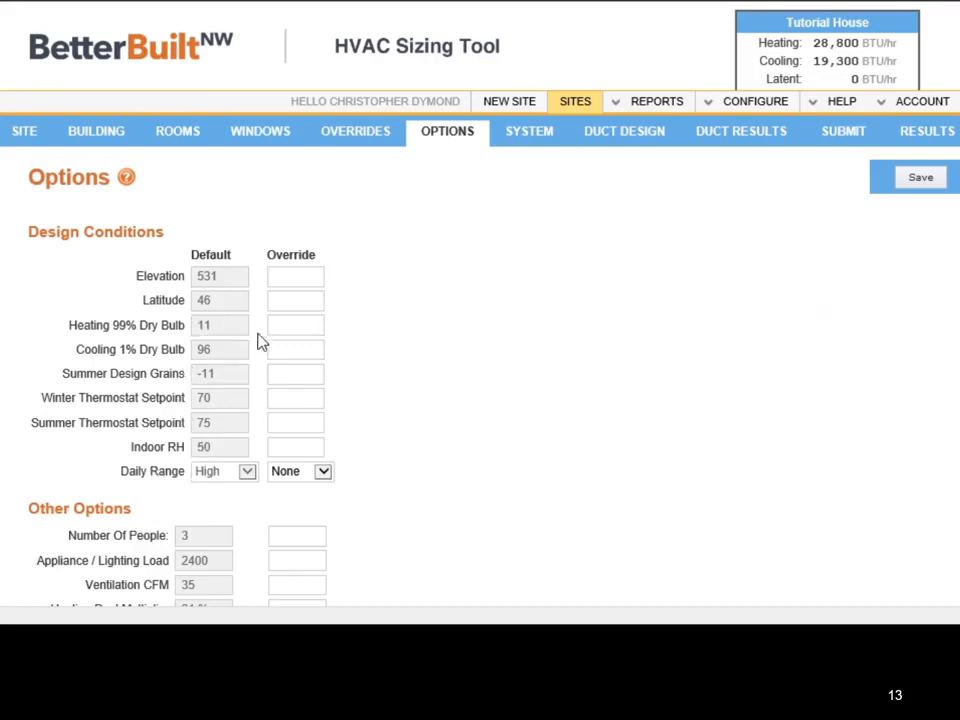
Step: Try a Heating 99% Dry Bulb override of 0 in the design conditions
left_click(294, 327)
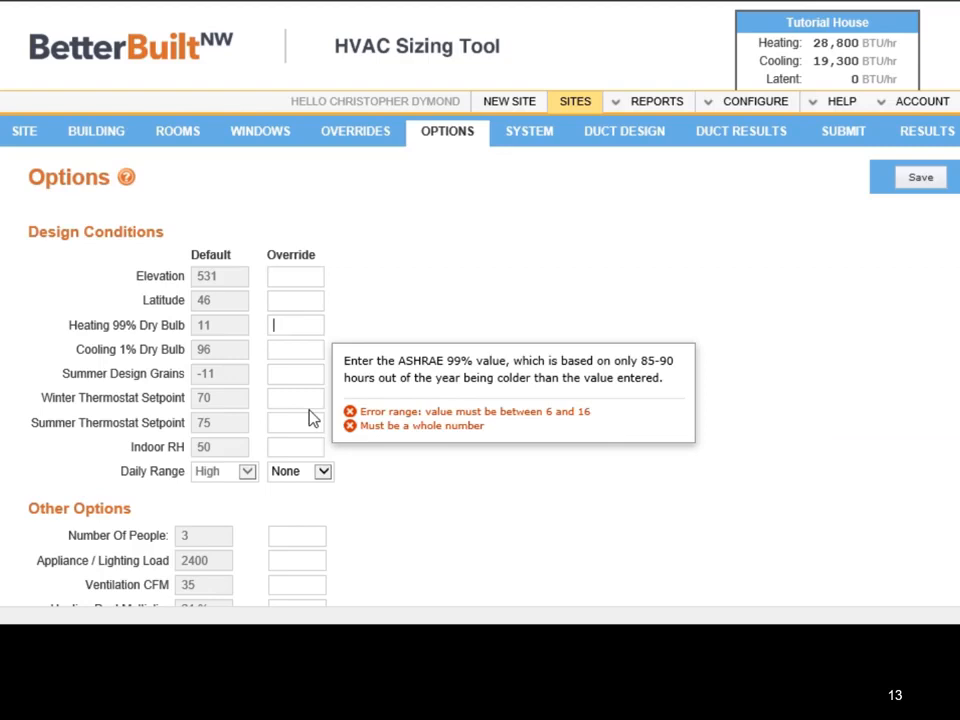
type("0")
key("Tab")
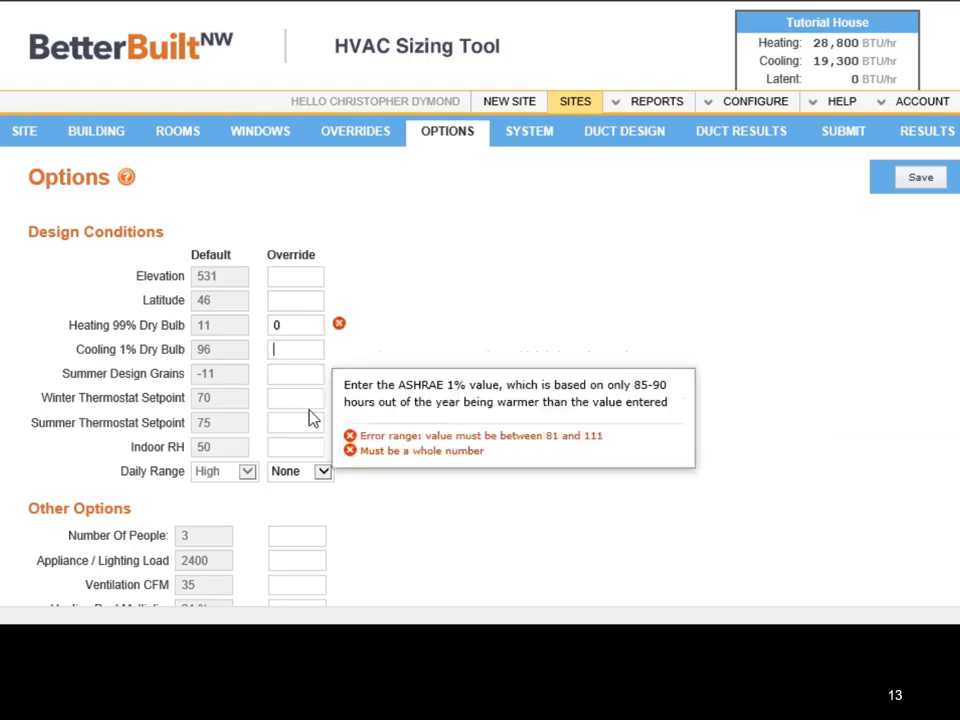
Step: Set the Heating 99% Dry Bulb override to 7 in the design conditions
left_click(310, 328)
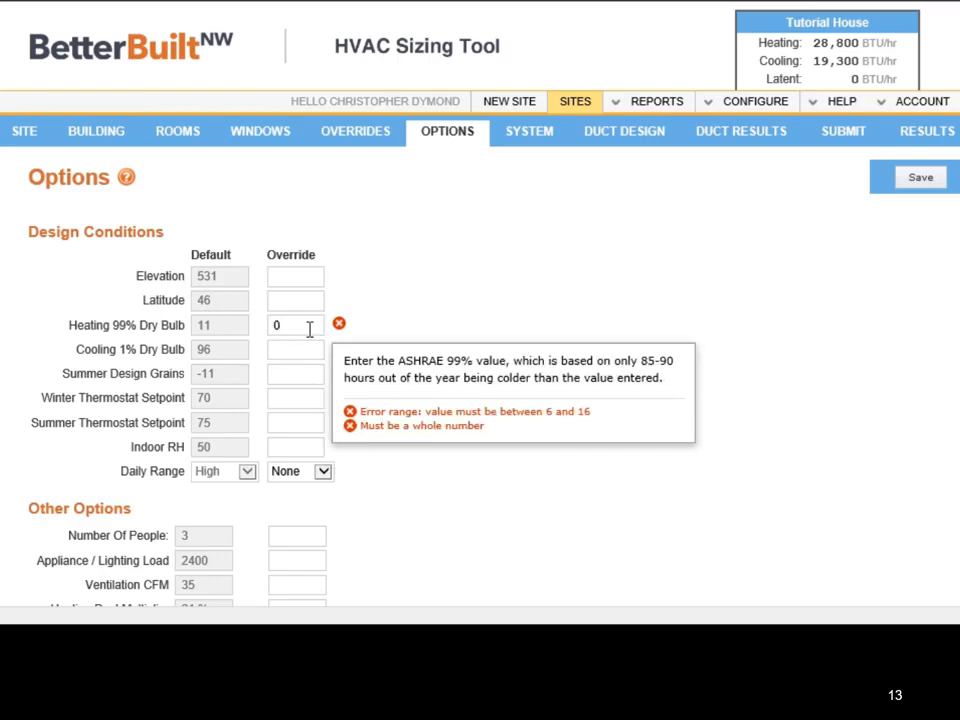
left_click_drag(299, 330, 256, 319)
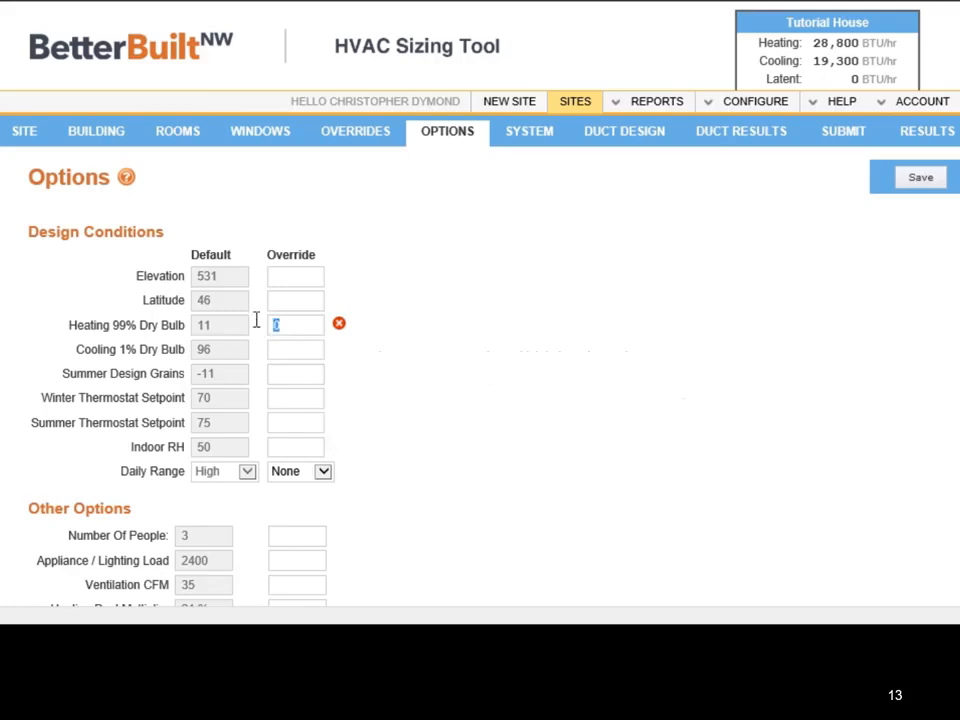
type("7")
key("Tab")
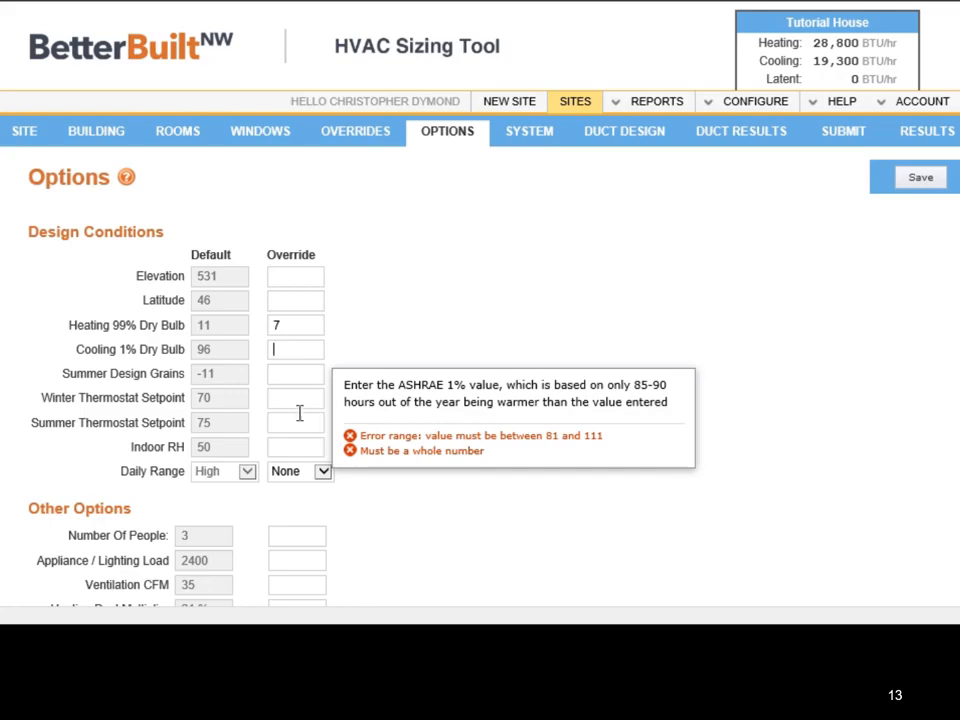
Step: Check the guidance for the Appliance / Lighting Load and Ventilation CFM, override the appliance load with 4500 and save the options
scroll(300, 415, "down", 3)
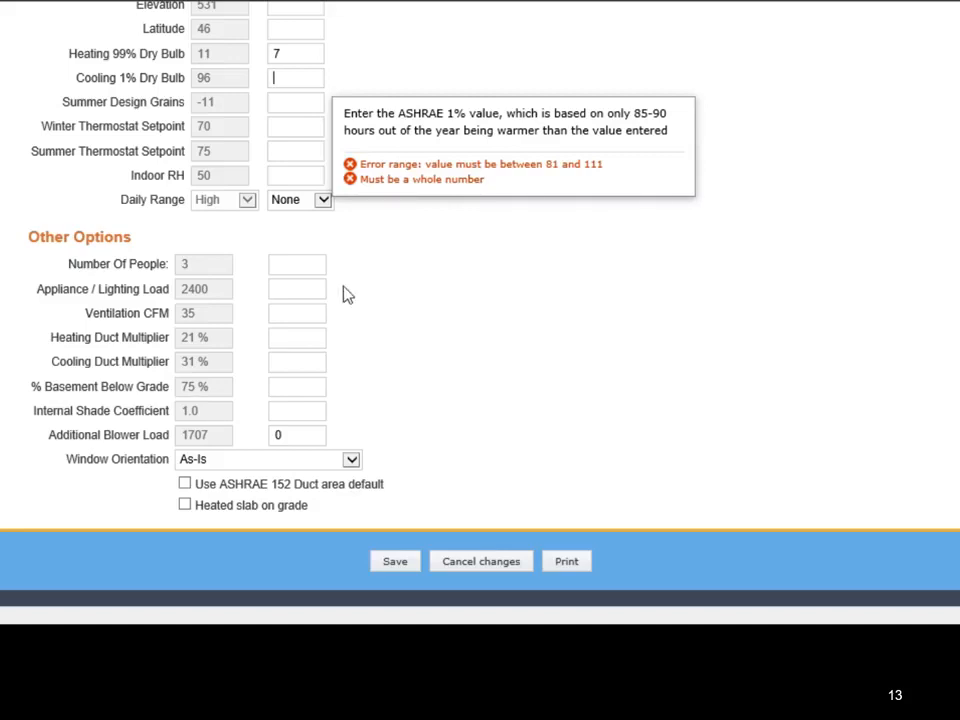
left_click(293, 287)
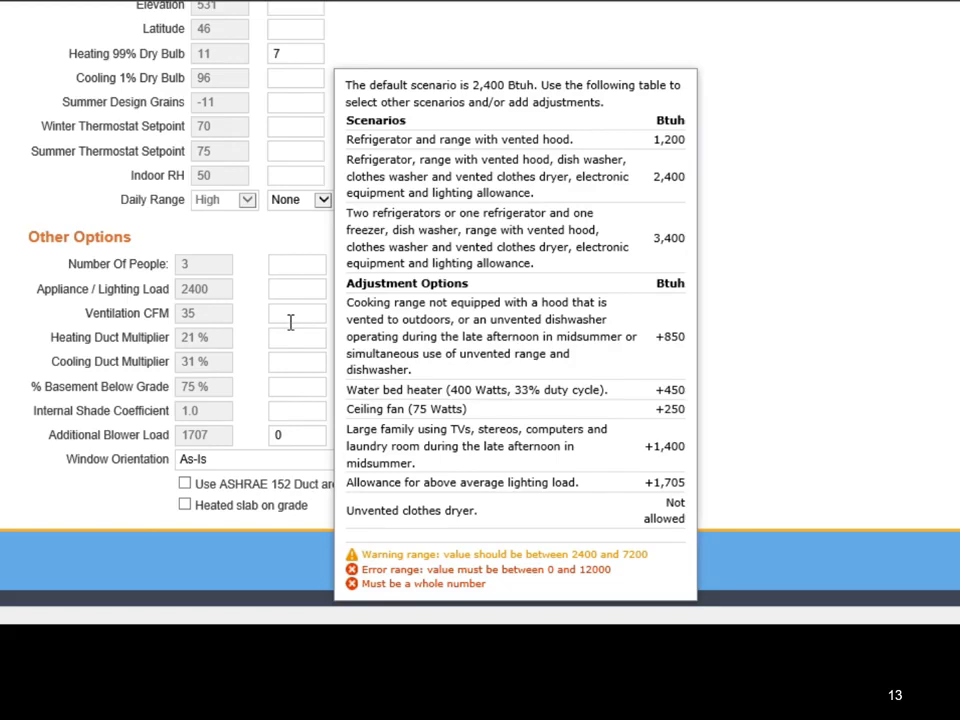
left_click(290, 322)
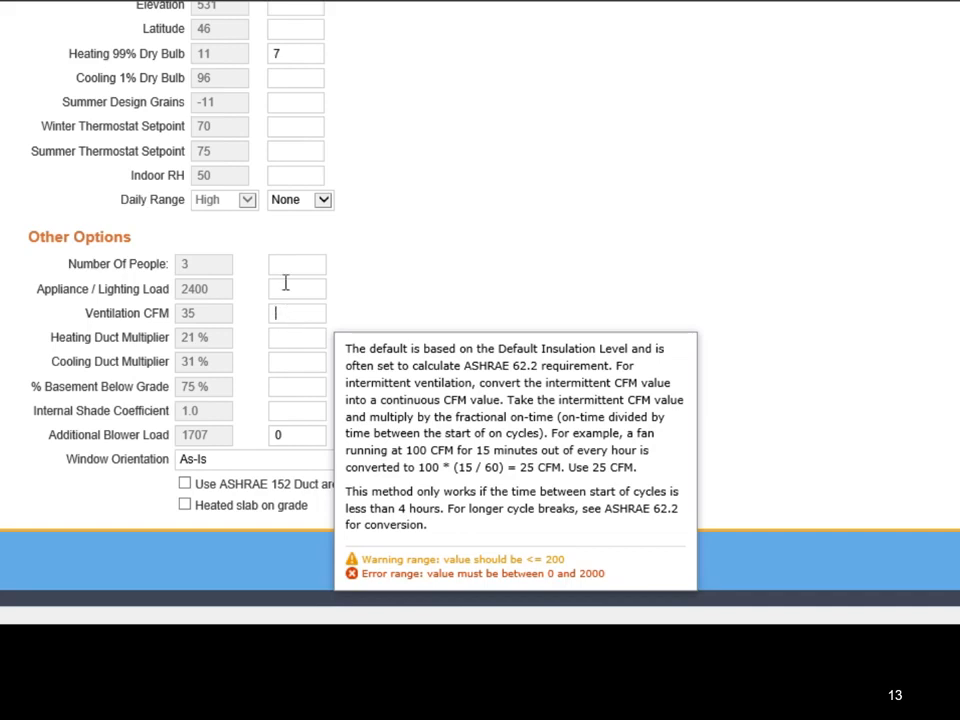
left_click(296, 290)
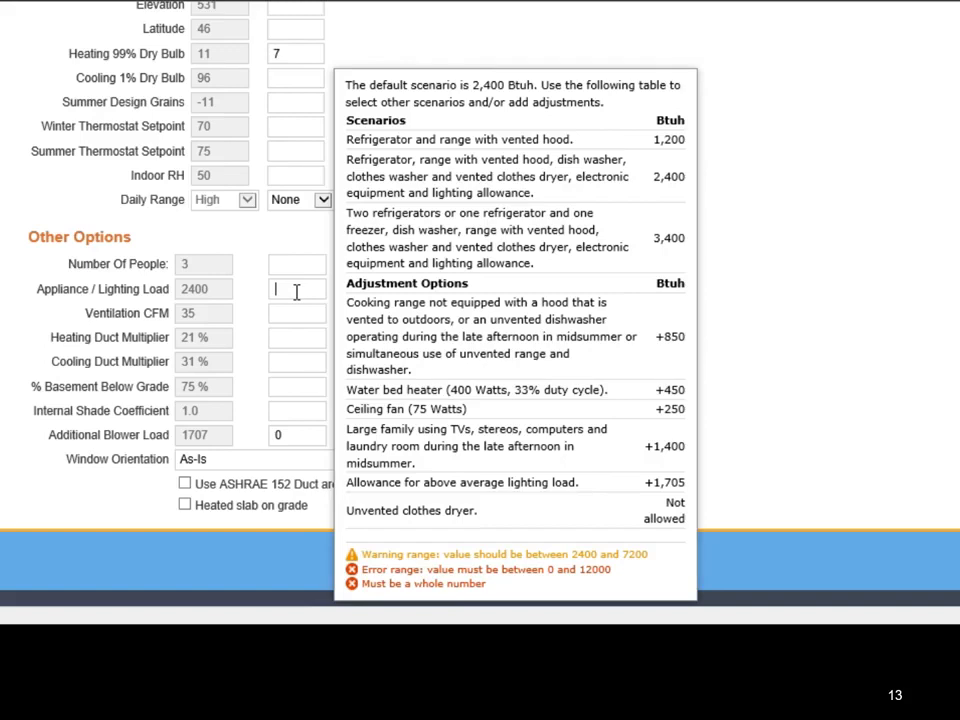
type("4500")
left_click(800, 289)
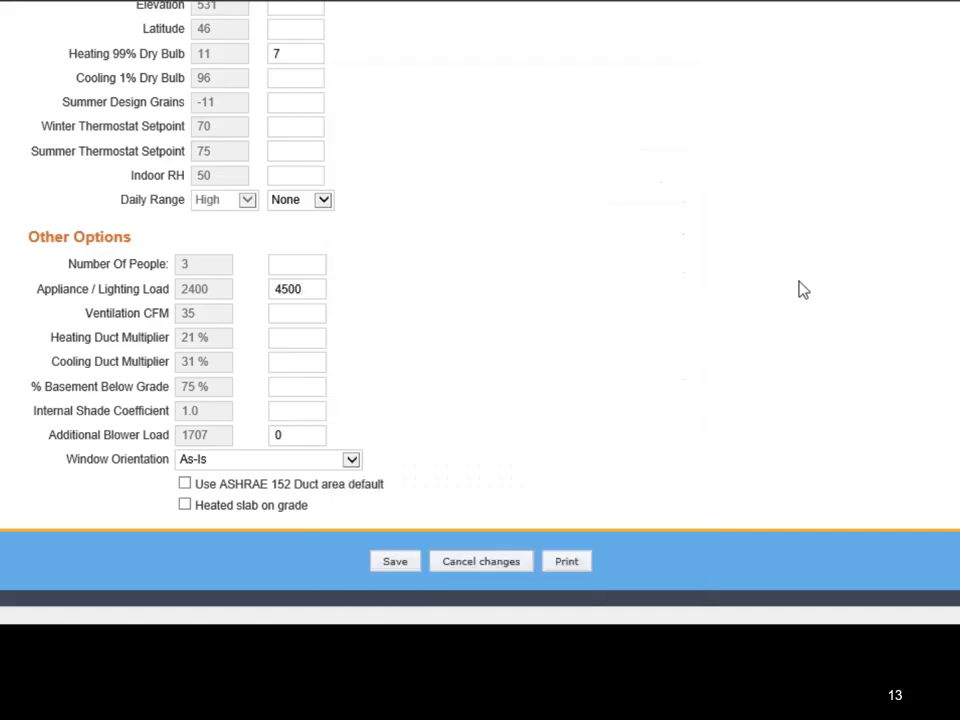
scroll(684, 326, "up", 3)
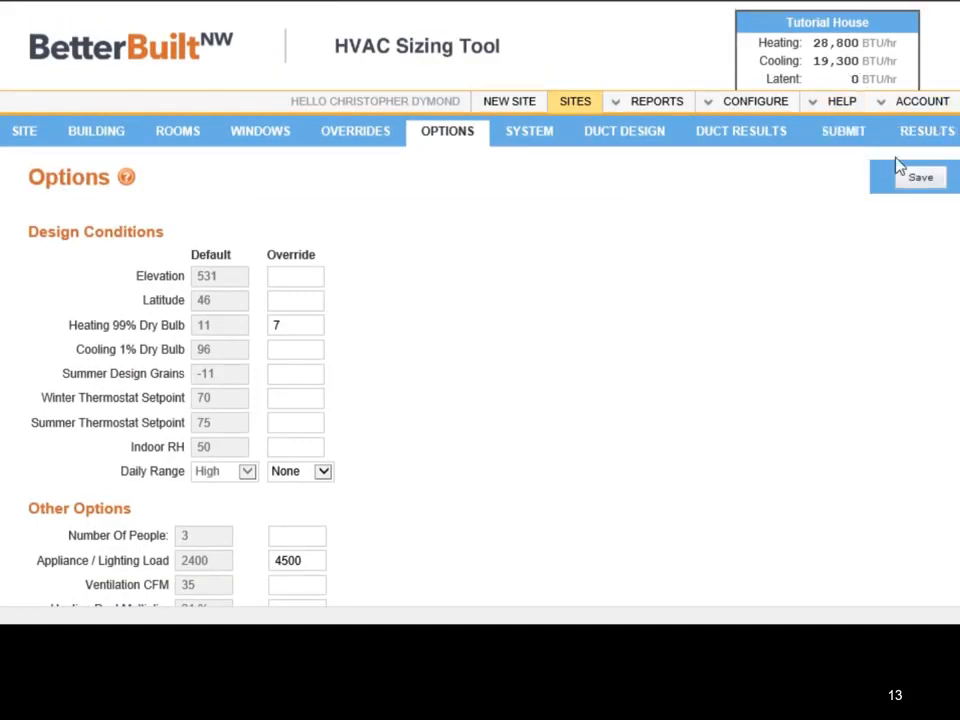
left_click(920, 178)
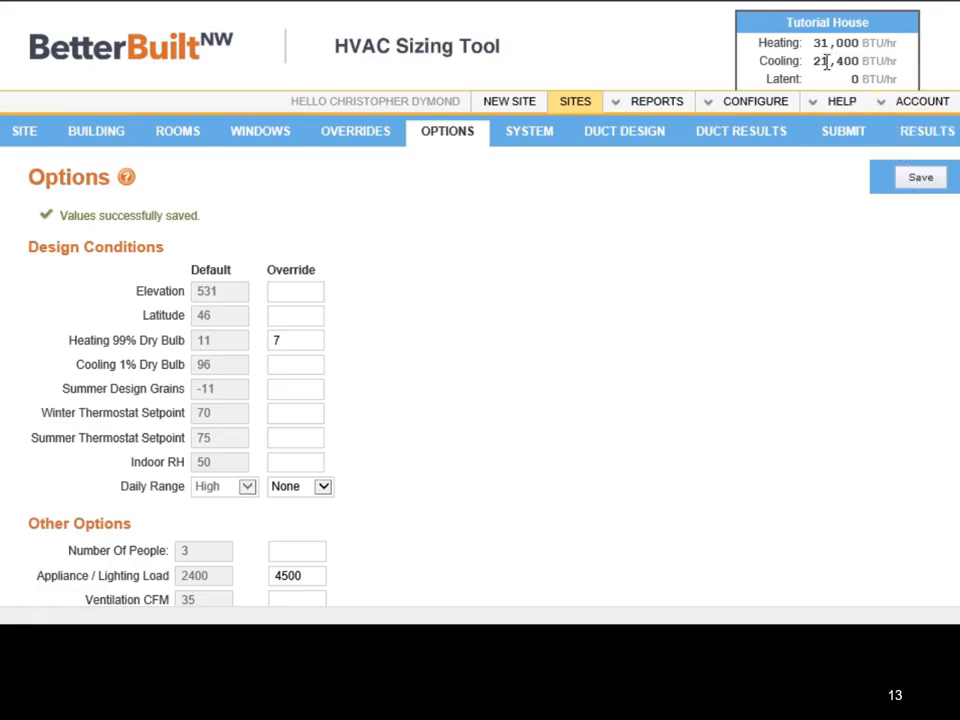
Step: Check the guidance for the Heating Duct Multiplier override, leaving its value blank
scroll(569, 362, "down", 3)
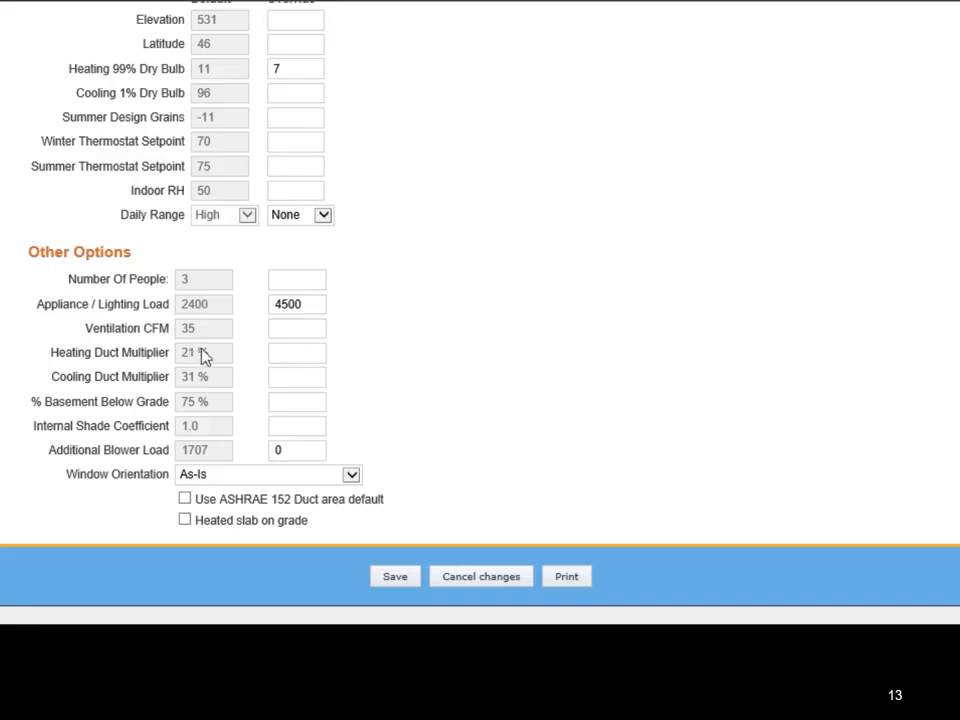
left_click(303, 355)
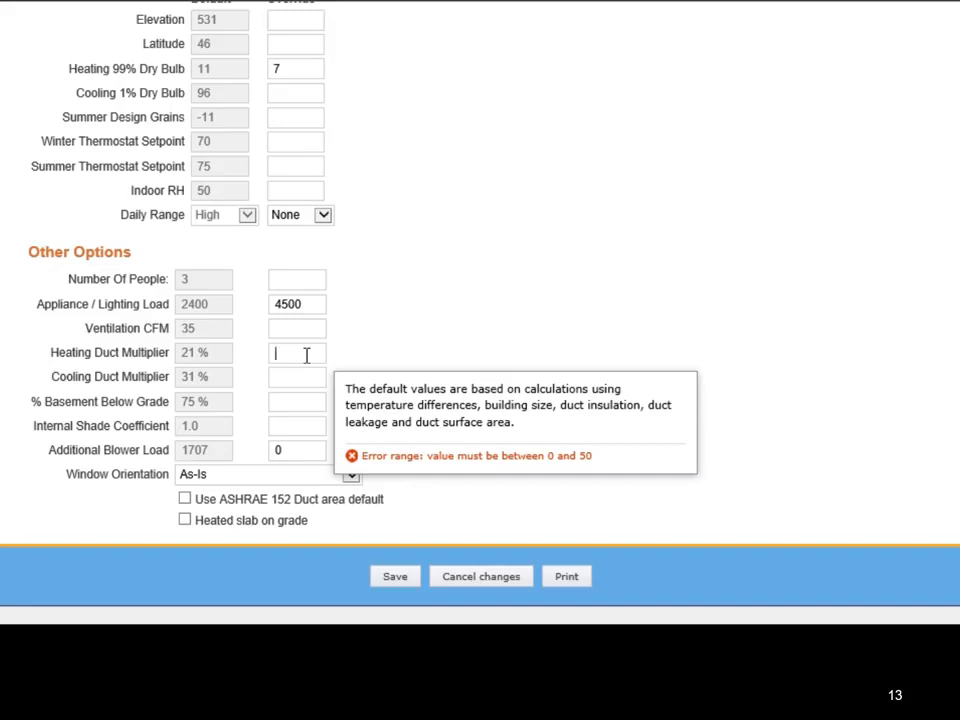
scroll(605, 197, "up", 3)
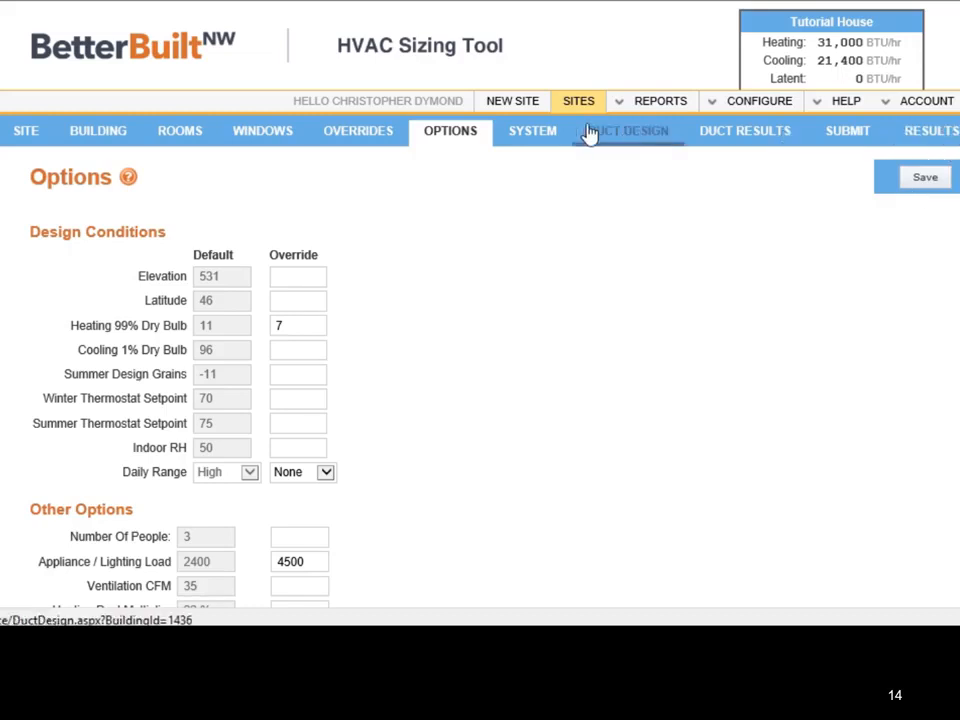
Step: Open the project's results report and review its heating and cooling graphs, system loads, building characteristics and window orientation
left_click(927, 143)
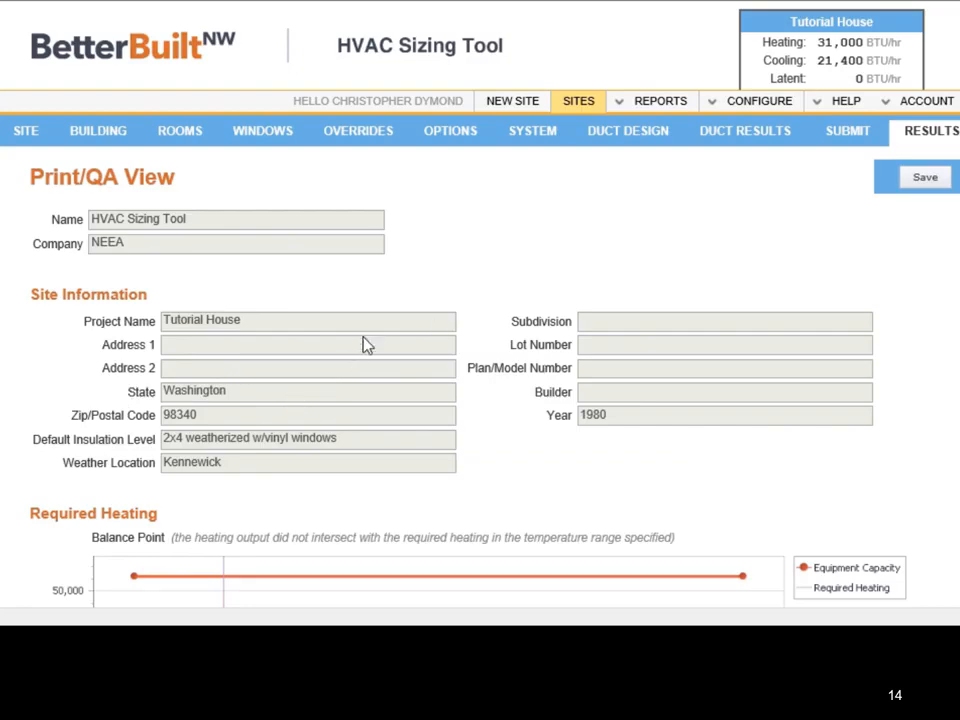
scroll(364, 344, "down", 3)
scroll(323, 360, "down", 1)
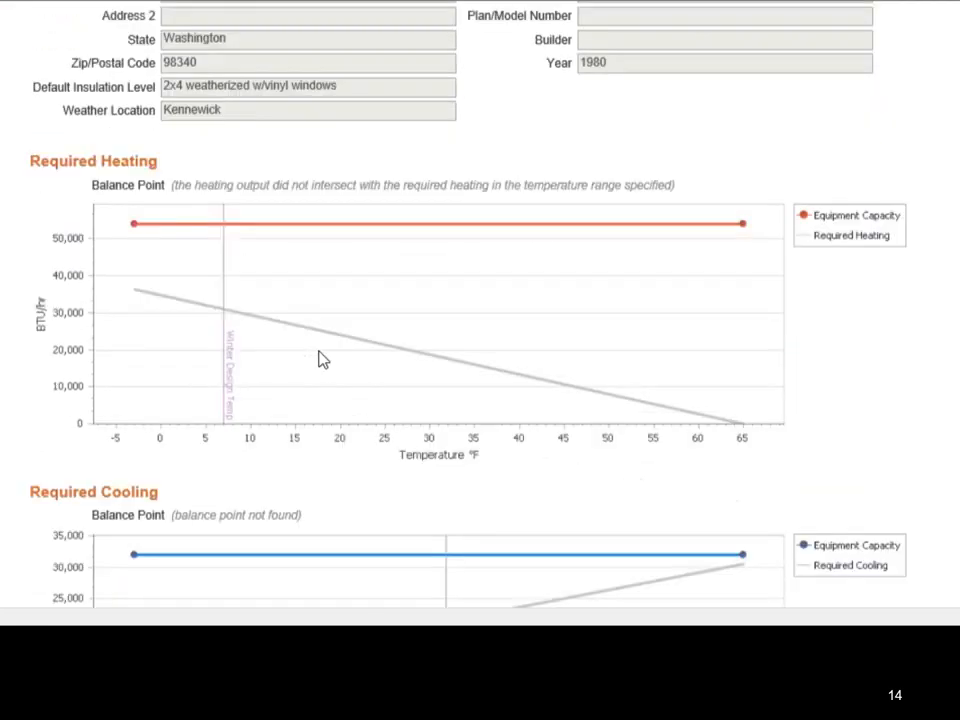
scroll(323, 360, "down", 9)
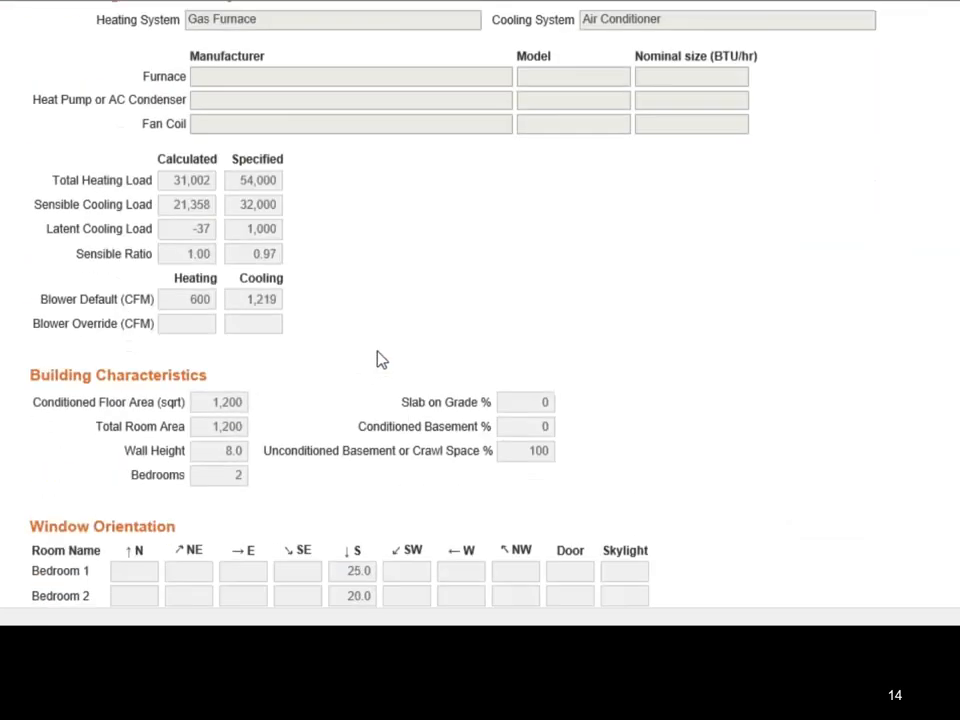
scroll(400, 345, "down", 5)
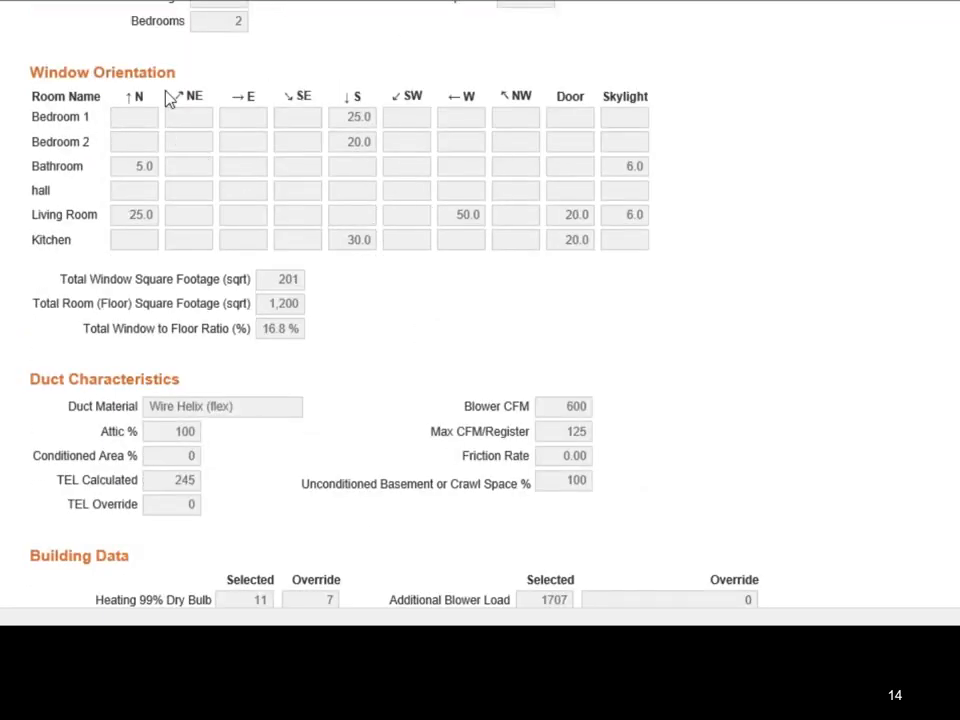
Step: Check the duct characteristics and the selected and override values under Building Data in the report
scroll(378, 332, "down", 4)
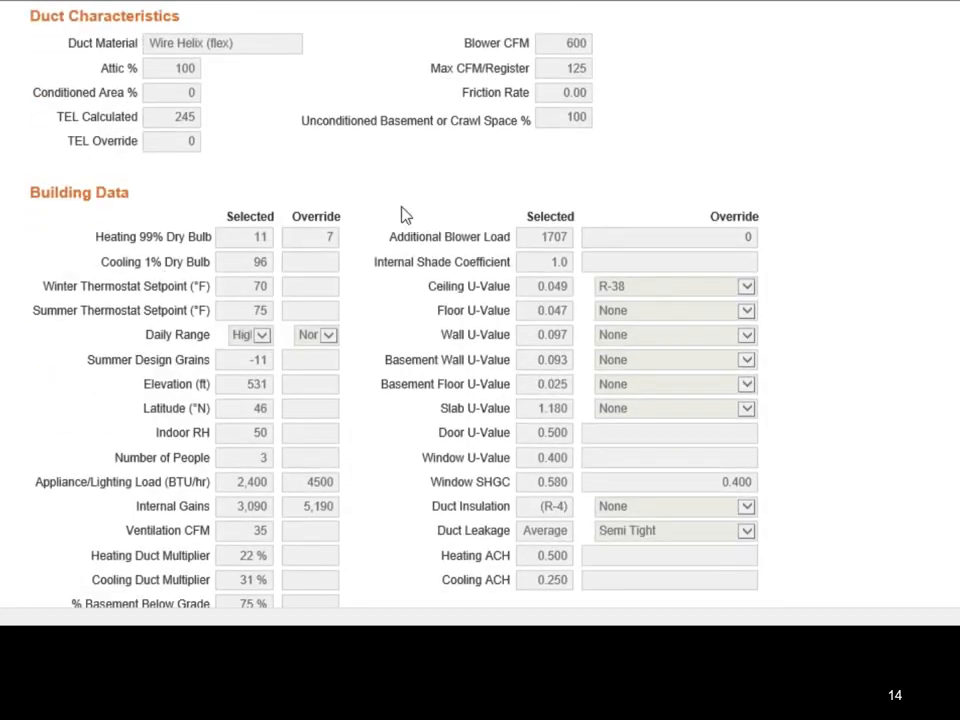
scroll(424, 422, "up", 1)
scroll(424, 425, "down", 1)
Step: Review the Room Data and Loads table and open Bedroom 1's Actual CFM Measured field for entry
scroll(424, 425, "down", 4)
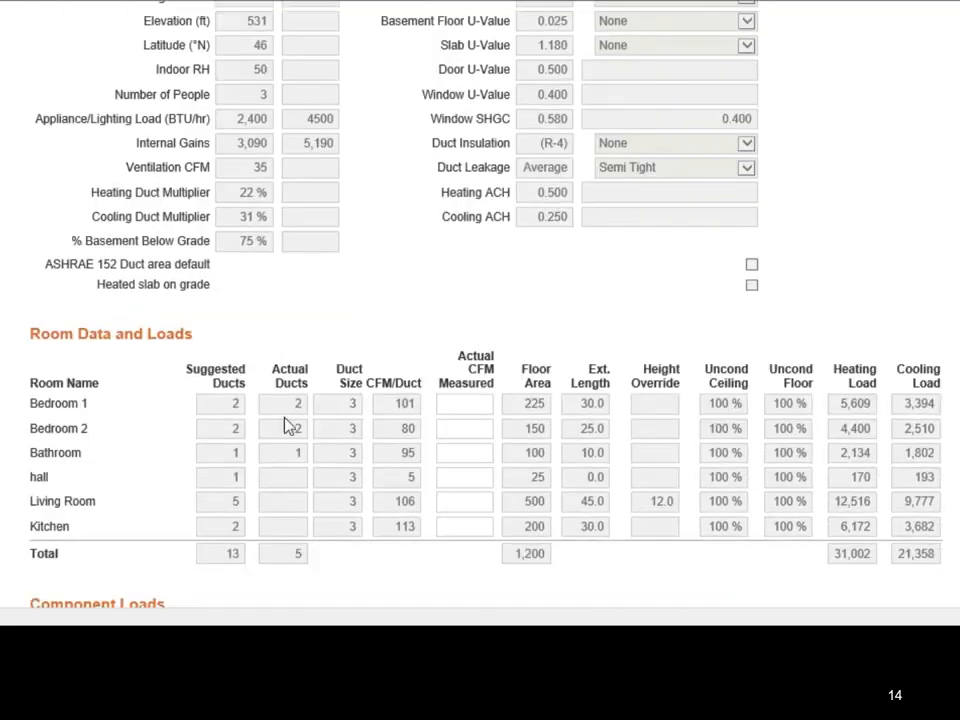
scroll(315, 355, "down", 1)
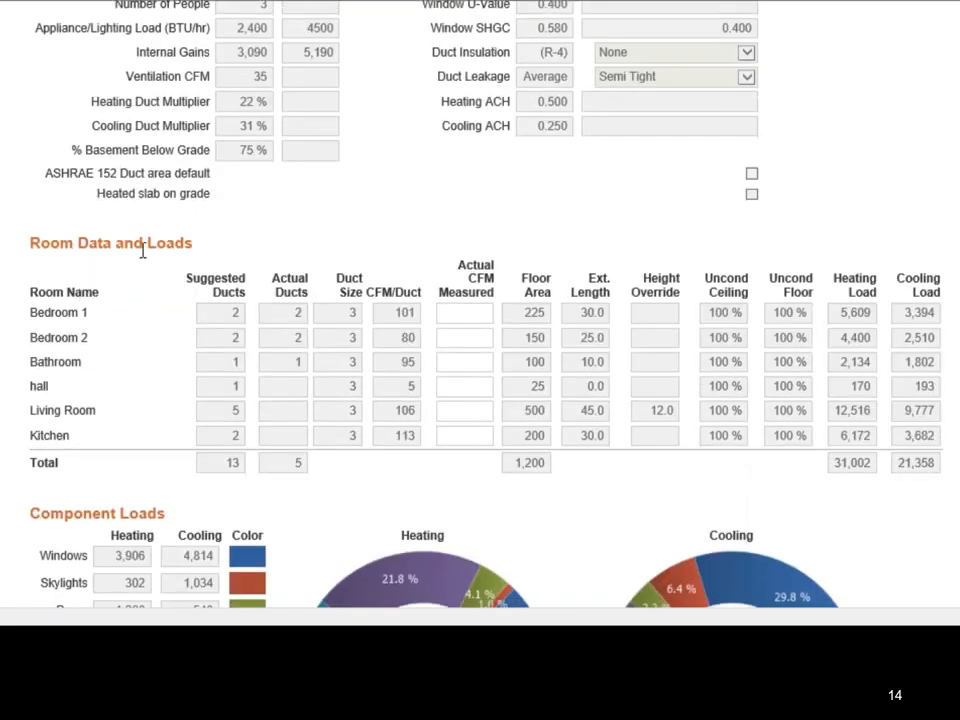
left_click(463, 312)
Step: Examine the Component Loads table and inspect the window and wall shares in the cooling and heating charts
scroll(463, 312, "down", 3)
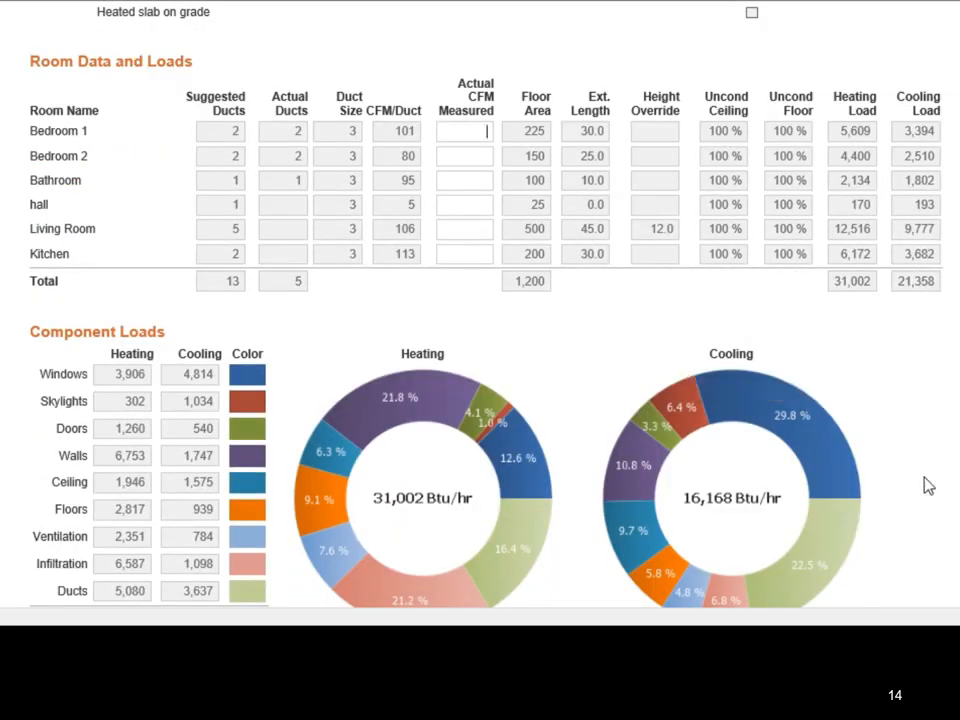
scroll(480, 400, "down", 1)
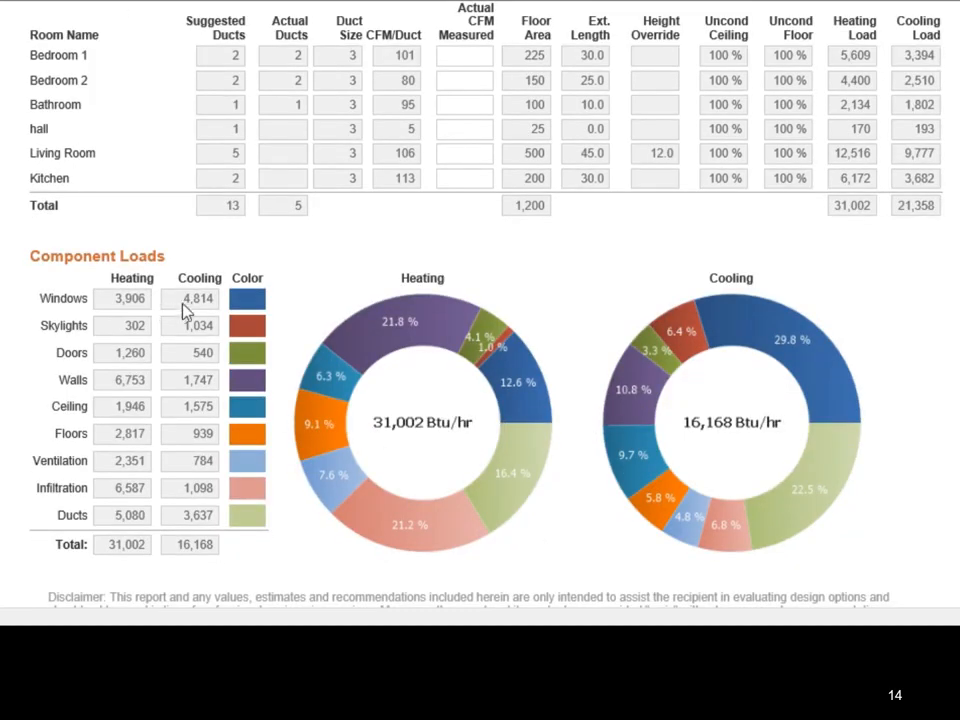
mouse_move(800, 497)
mouse_move(816, 369)
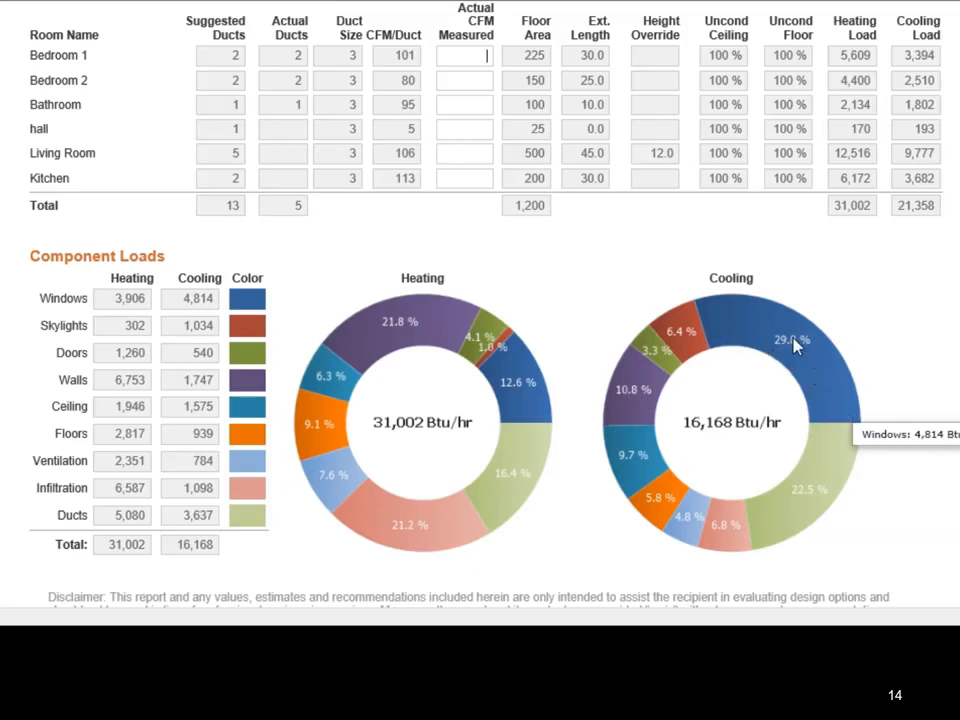
mouse_move(400, 316)
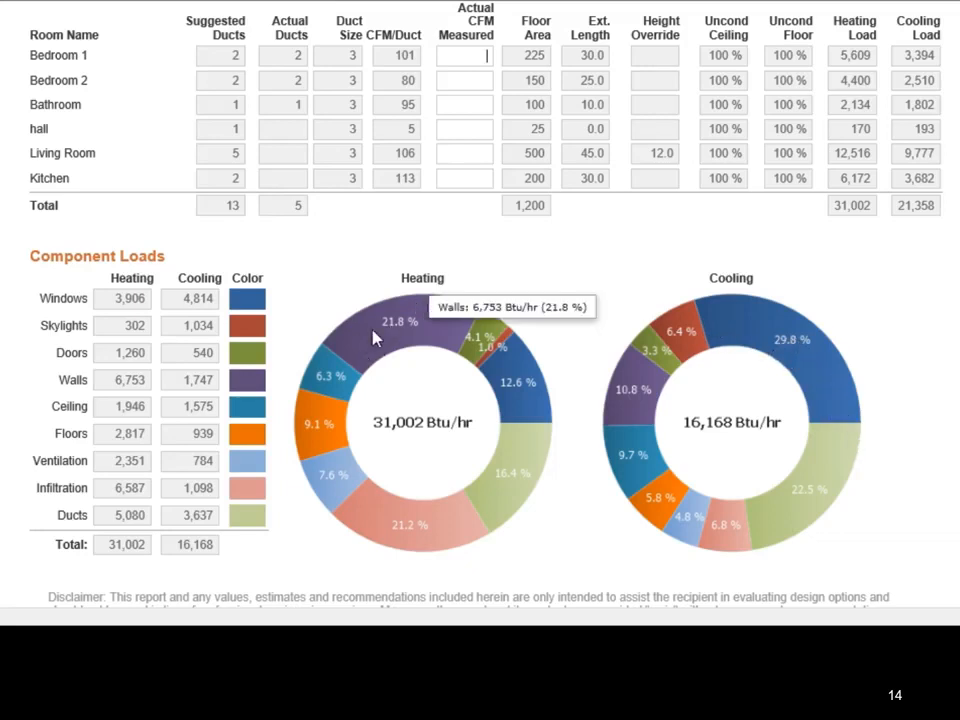
mouse_move(386, 535)
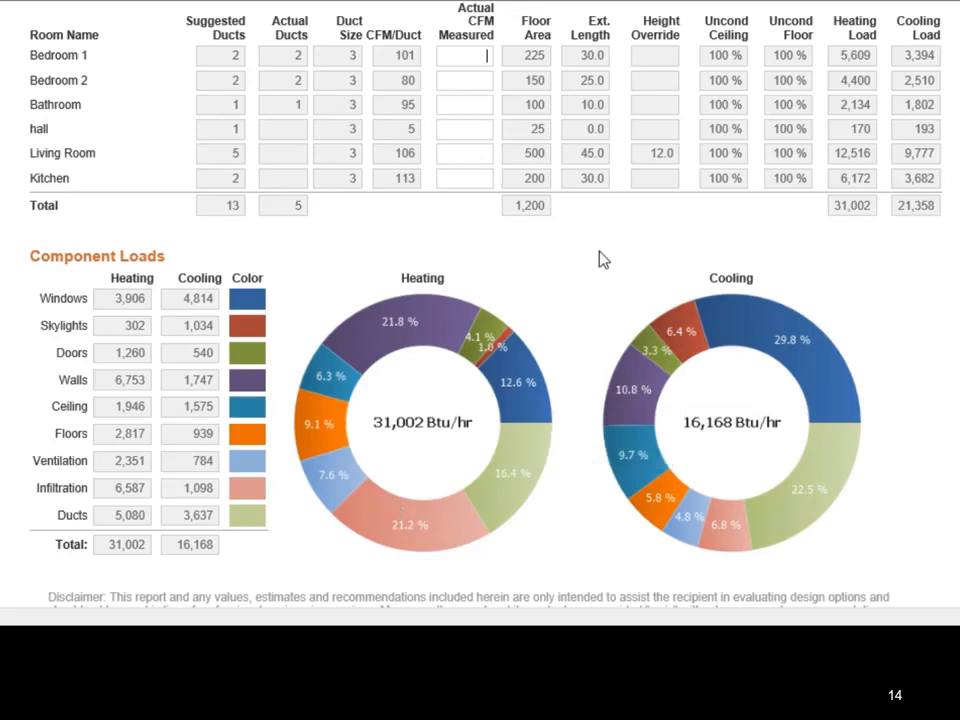
scroll(603, 259, "down", 1)
scroll(555, 331, "down", 1)
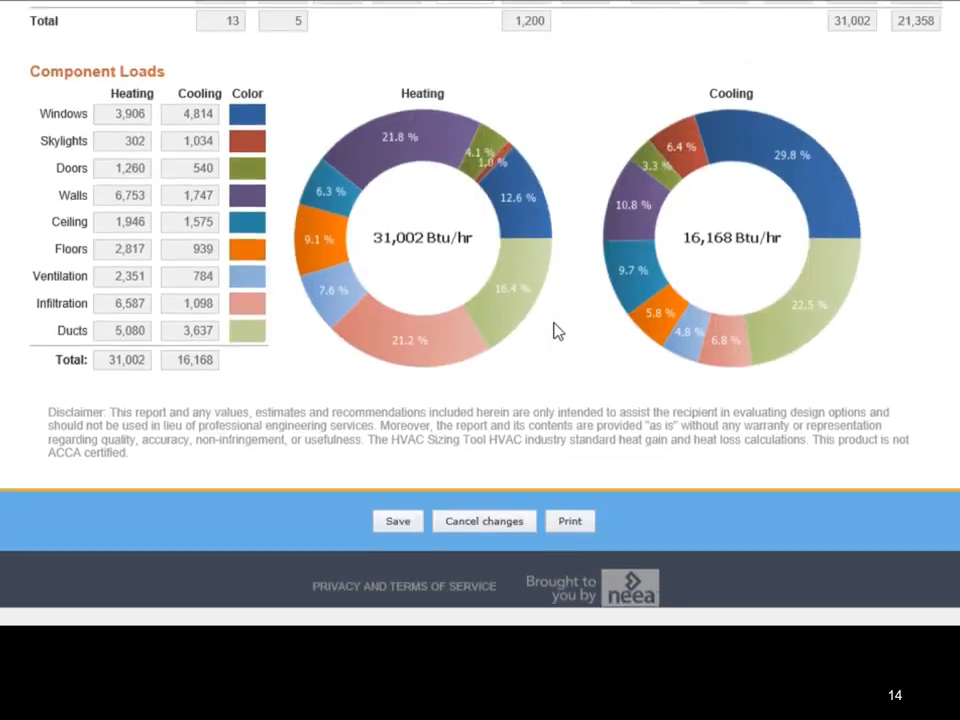
Step: Return to the start of the Print/QA View report and save it
scroll(953, 214, "up", 10)
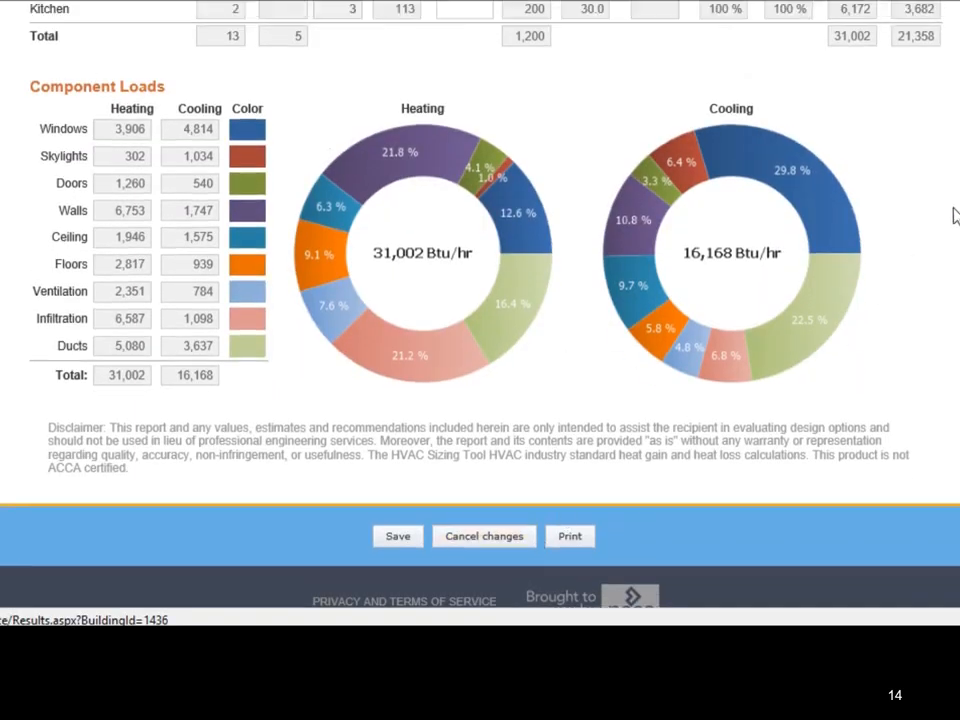
scroll(953, 214, "up", 14)
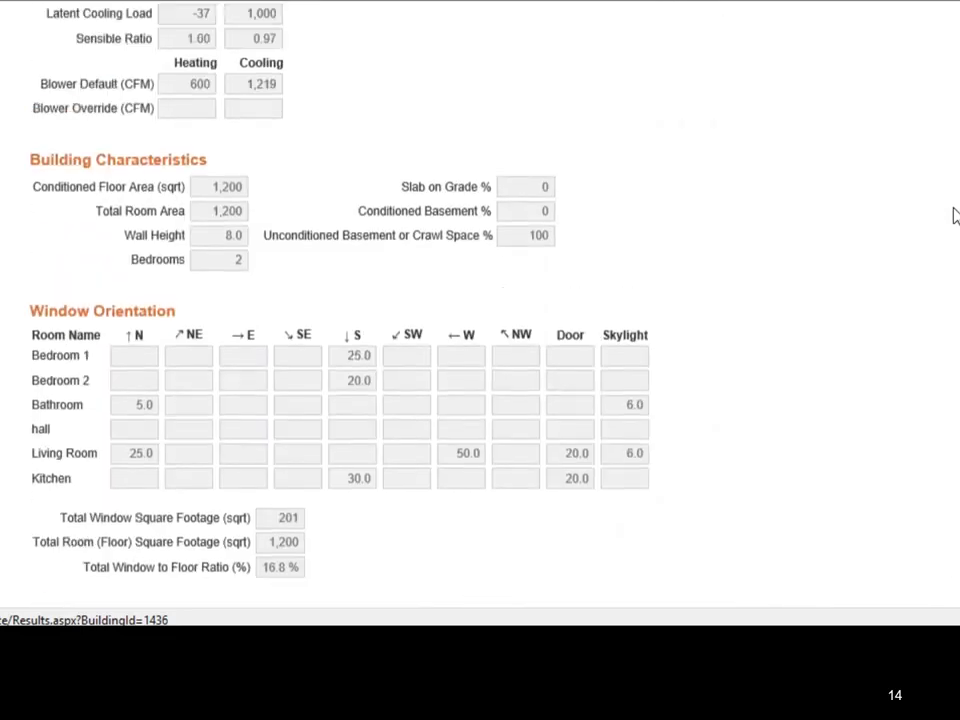
scroll(953, 214, "up", 9)
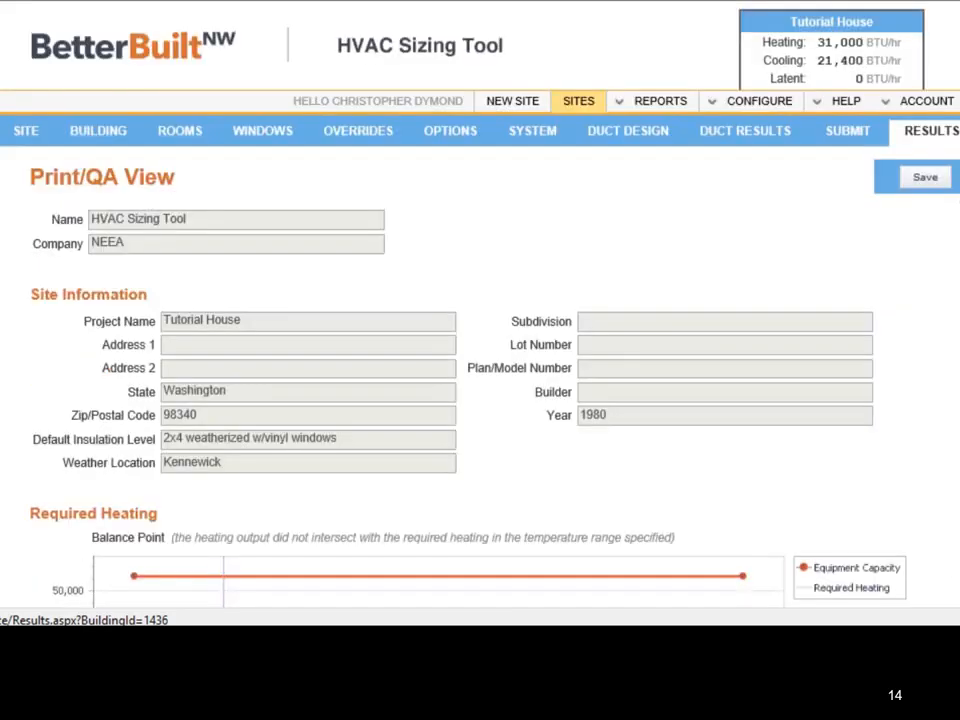
left_click(930, 184)
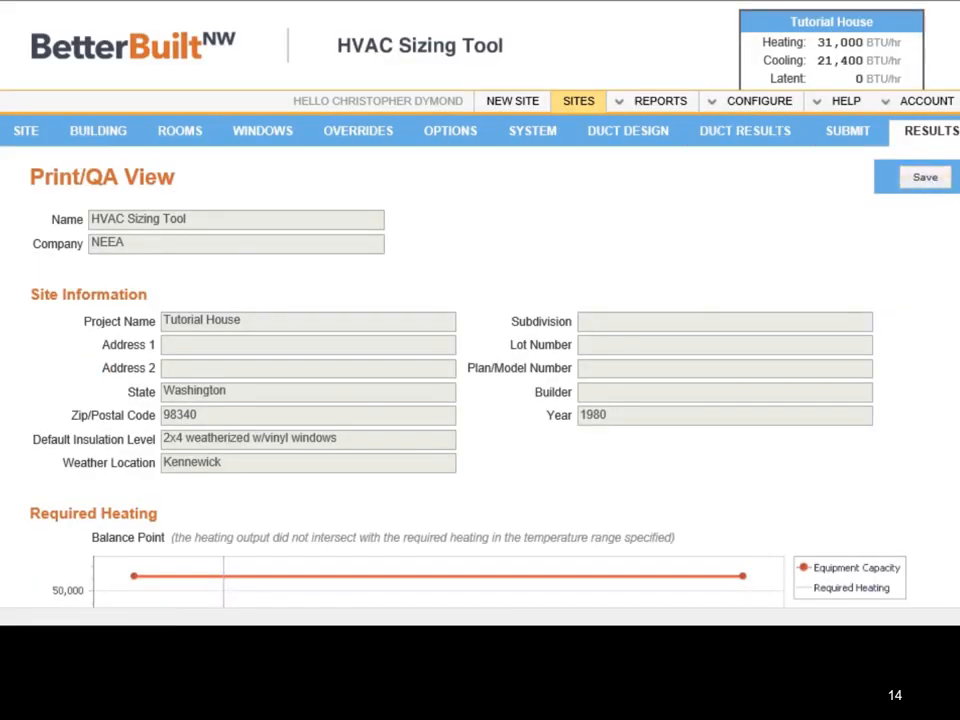